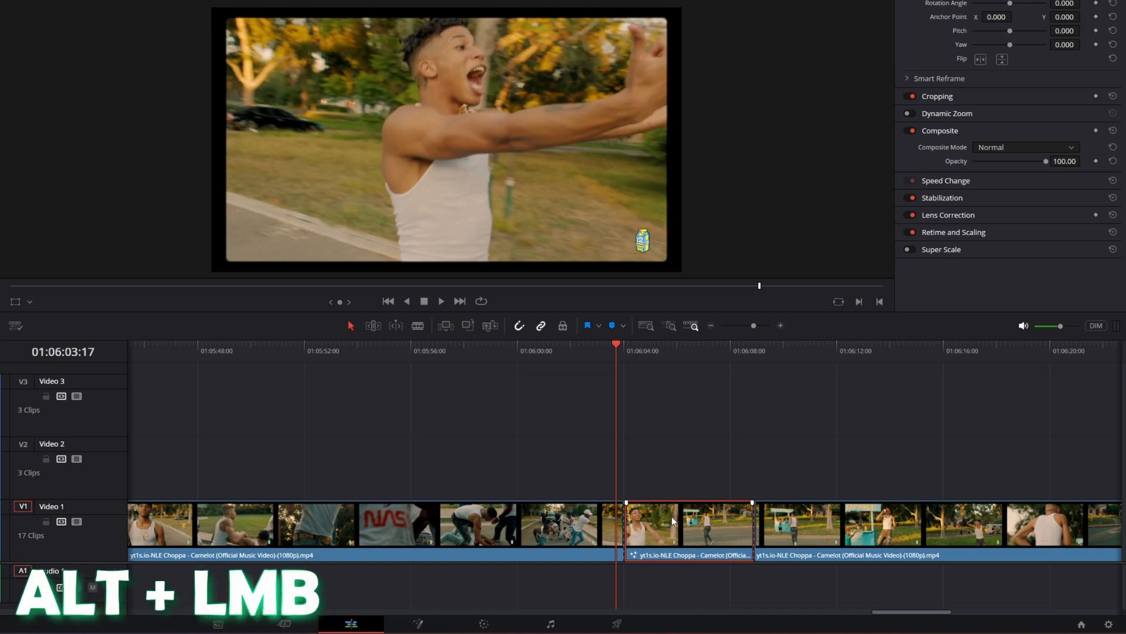
# Step: Duplicate the short clip from Video 1 onto Video 2 directly above it and move the playhead to its first frame, 01:06:04:01
pyautogui.moveTo(673, 521); pyautogui.dragTo(677, 464)
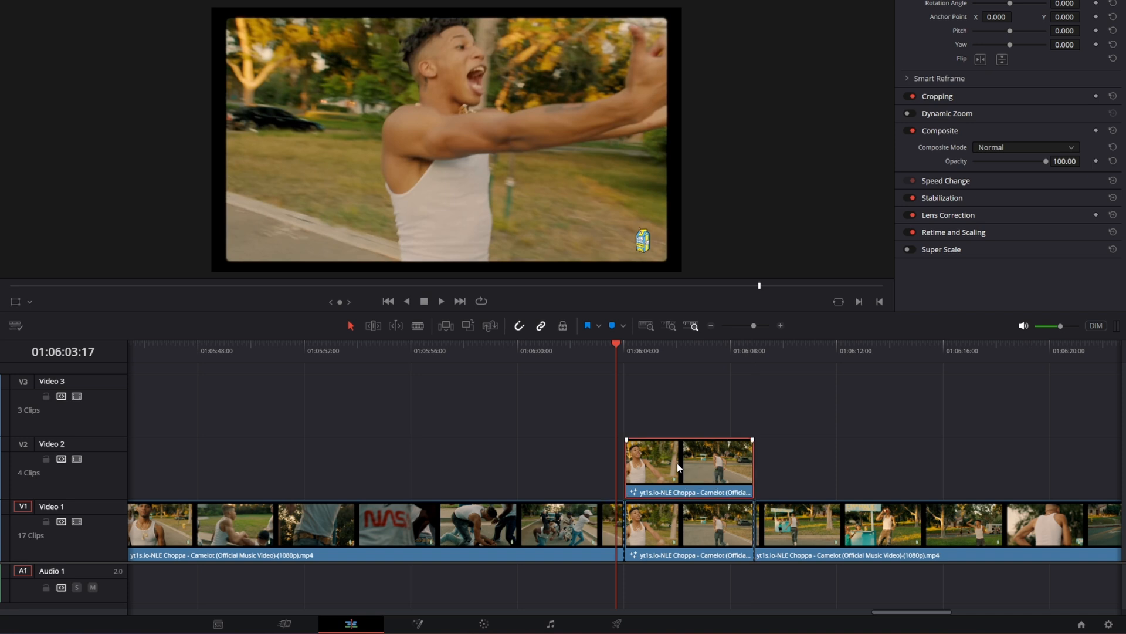
pyautogui.moveTo(616, 343); pyautogui.dragTo(631, 350)
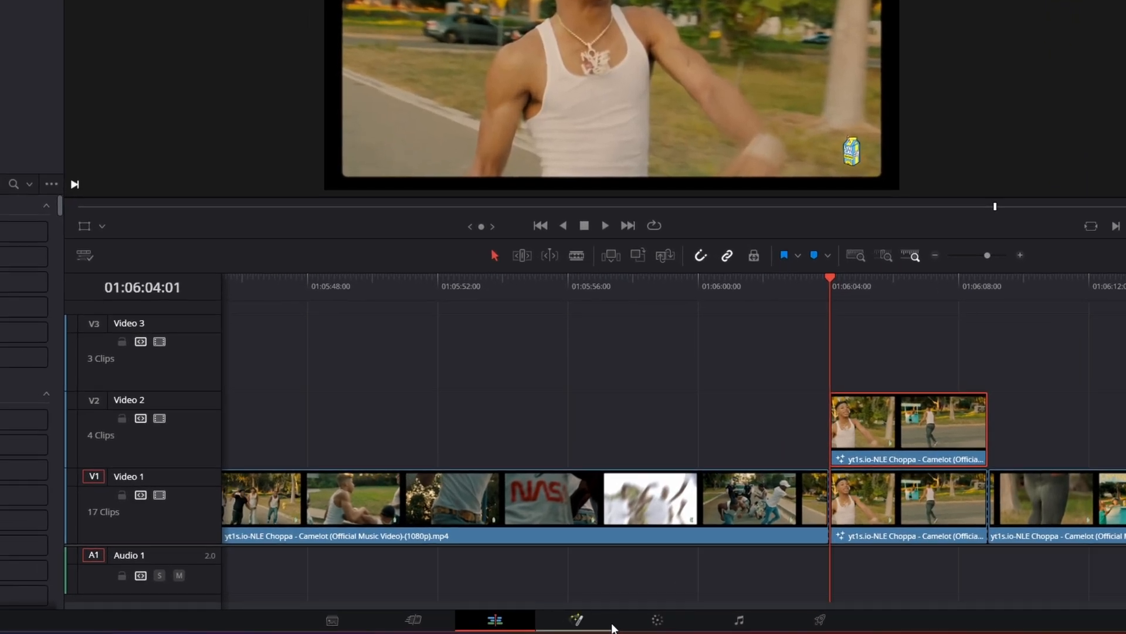
# Step: Open the duplicated clip on the Fusion page and add a Magic Mask node to its composition
pyautogui.click(519, 627)
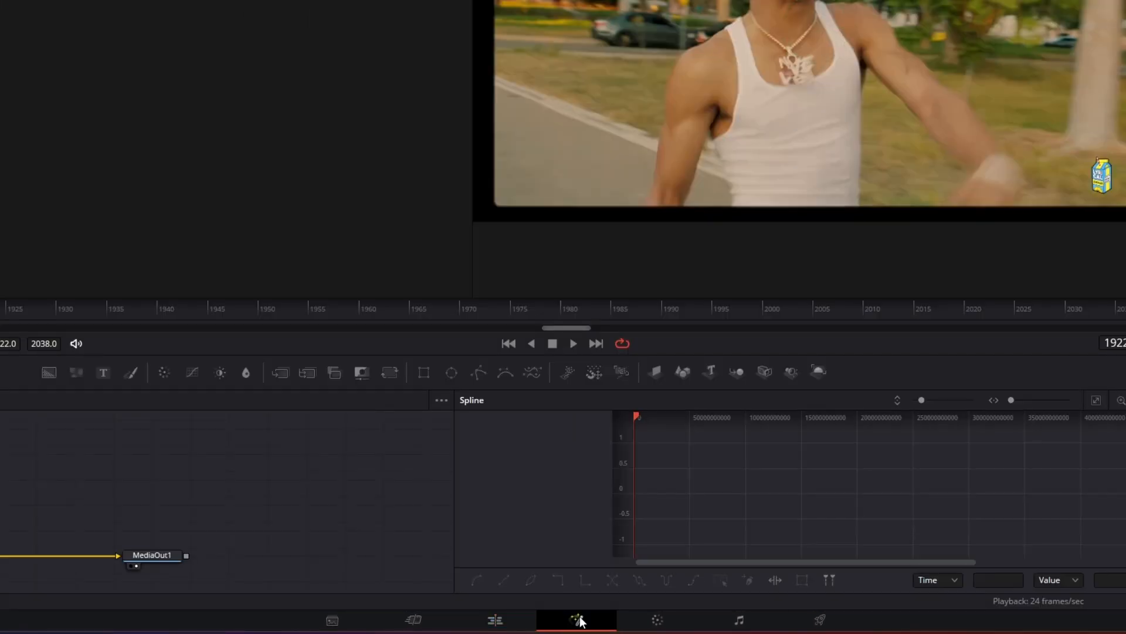
pyautogui.hotkey('shift', 'space')
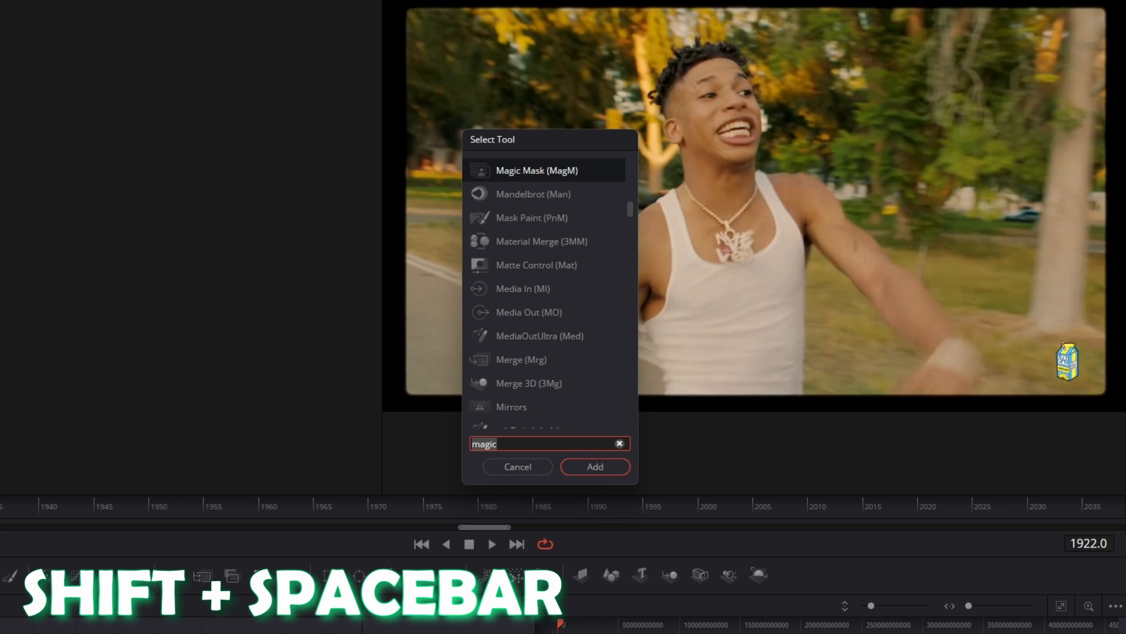
pyautogui.write('mask')
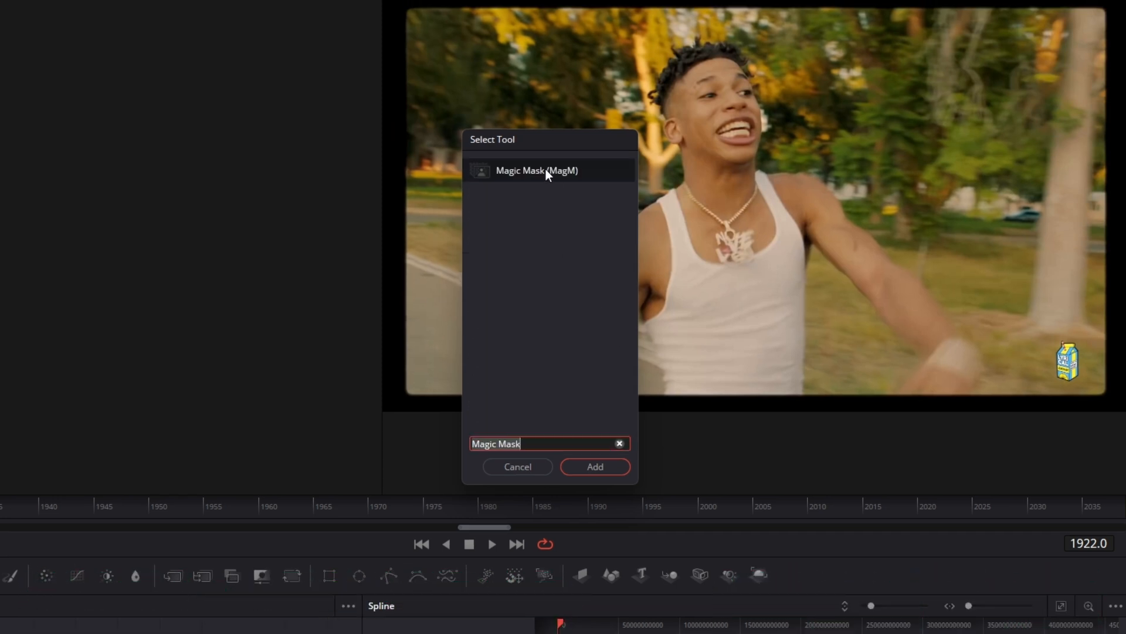
pyautogui.click(603, 466)
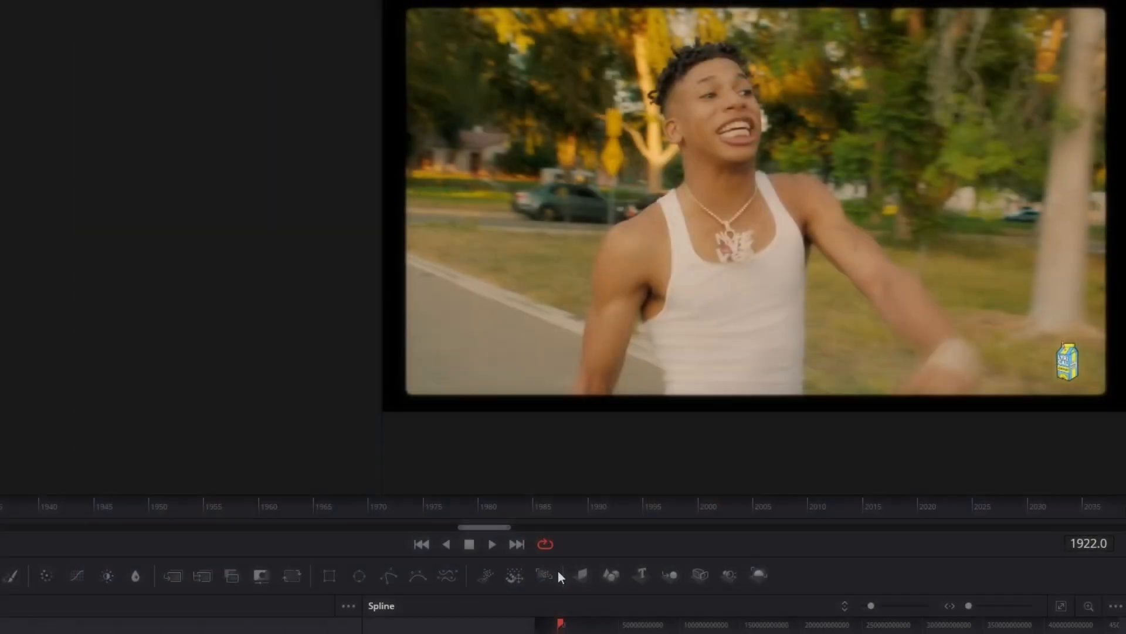
# Step: At frame 1988, paint mask strokes over the man's legs, torso, arms and head, and subtract the background spill above his hair
pyautogui.moveTo(465, 508); pyautogui.dragTo(581, 508)
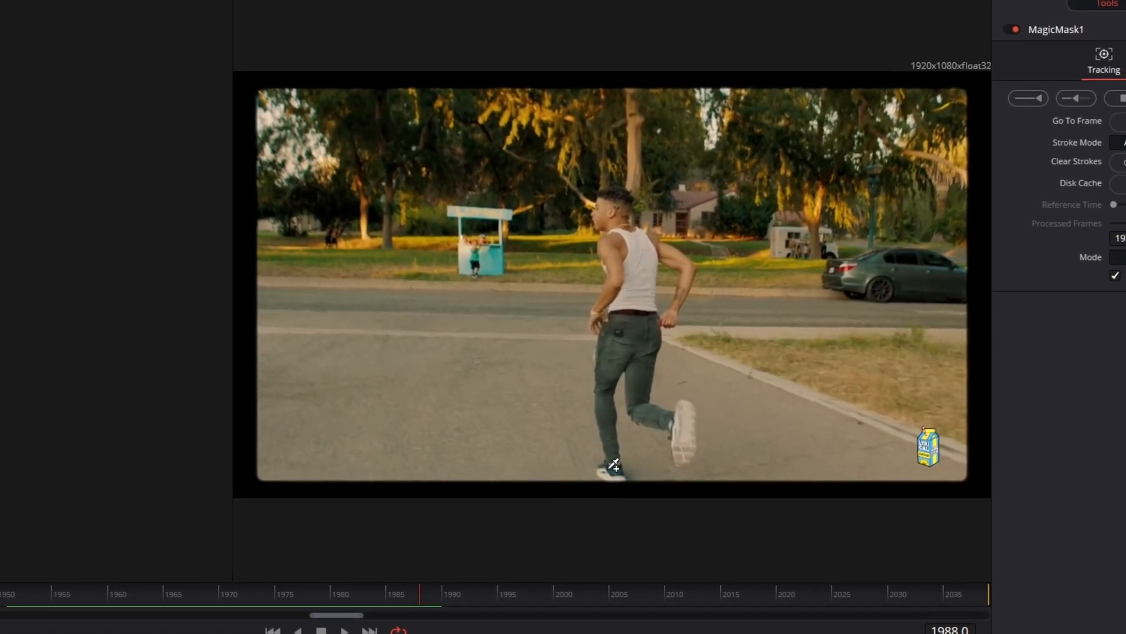
pyautogui.moveTo(614, 466); pyautogui.dragTo(609, 377)
pyautogui.moveTo(546, 401)
pyautogui.mouseDown()
pyautogui.moveTo(564, 368)
pyautogui.moveTo(593, 454)
pyautogui.mouseUp()
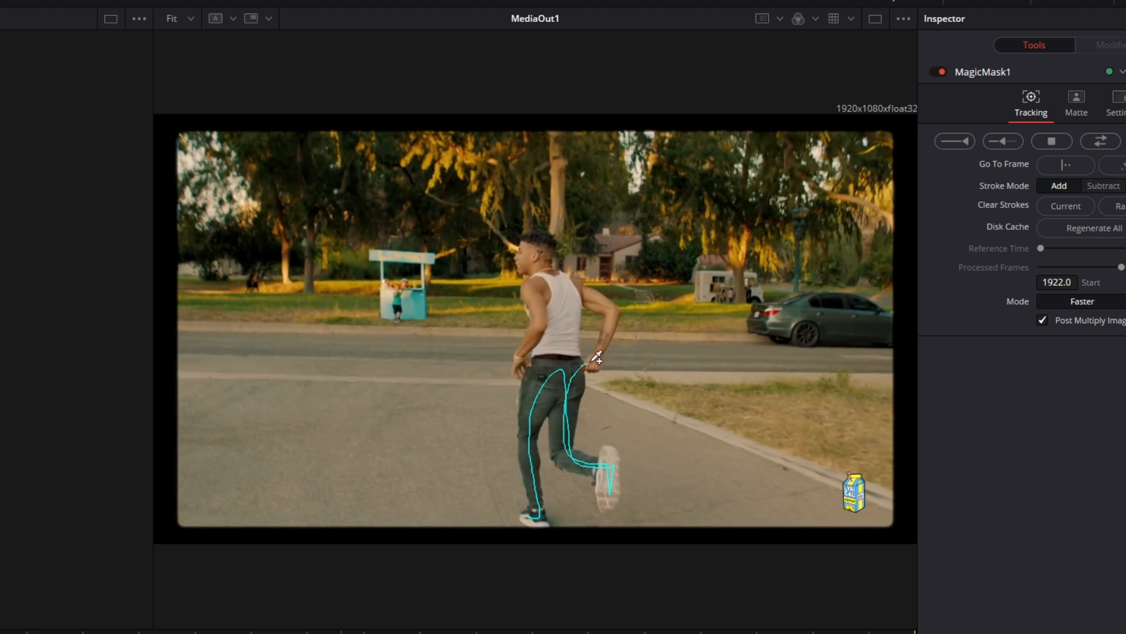
pyautogui.moveTo(549, 254); pyautogui.dragTo(521, 264)
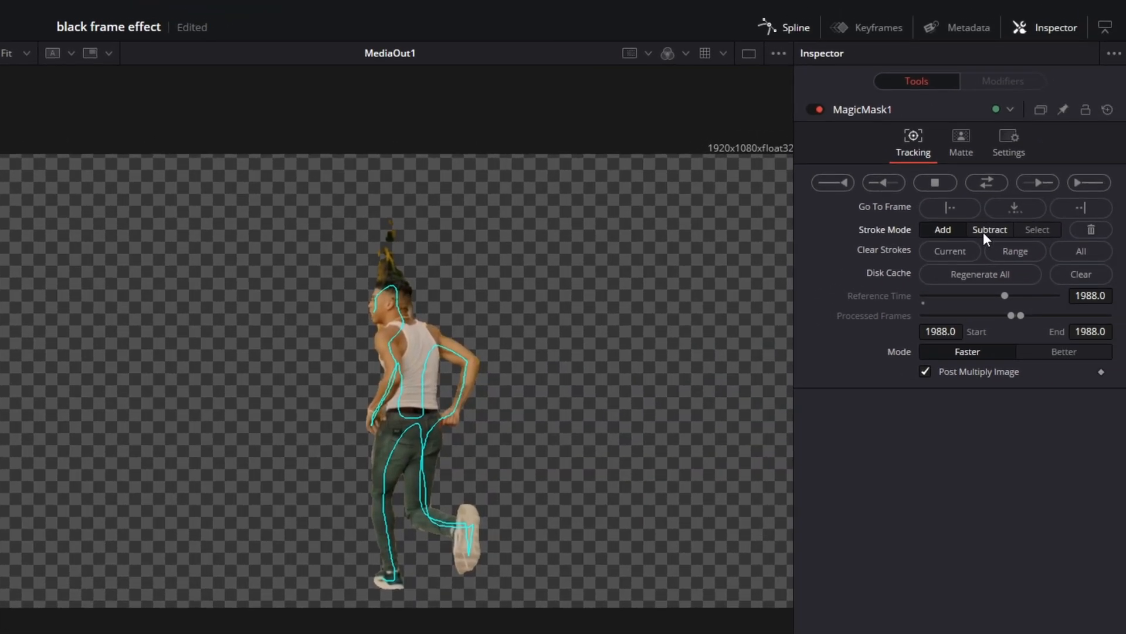
pyautogui.click(1103, 186)
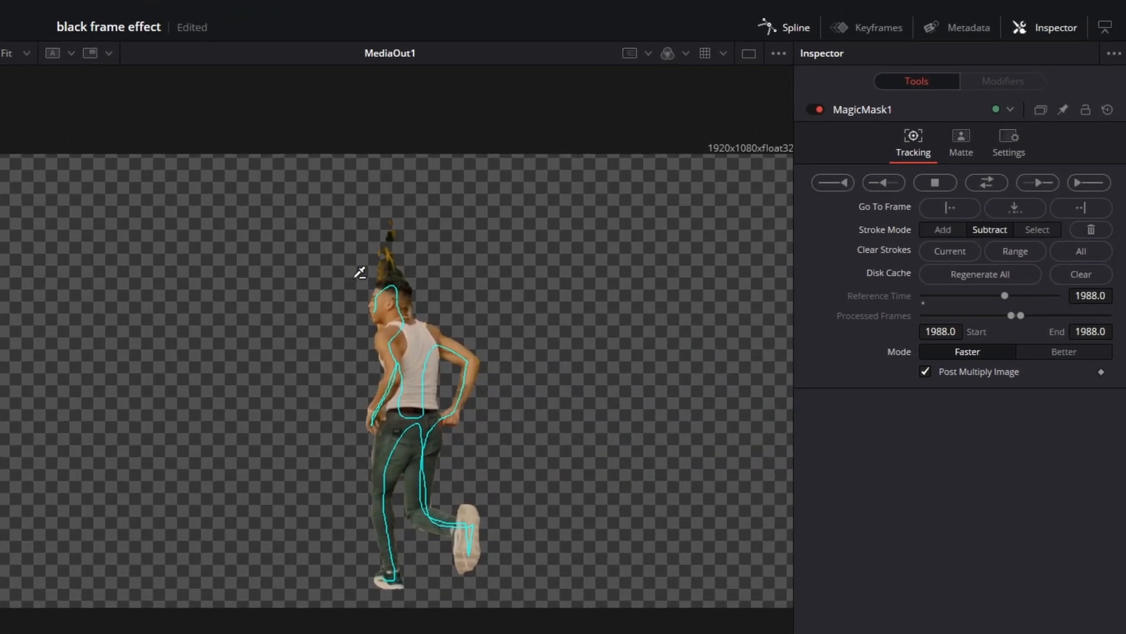
# Step: Track the Magic Mask in both directions and open its matte settings
pyautogui.click(984, 185)
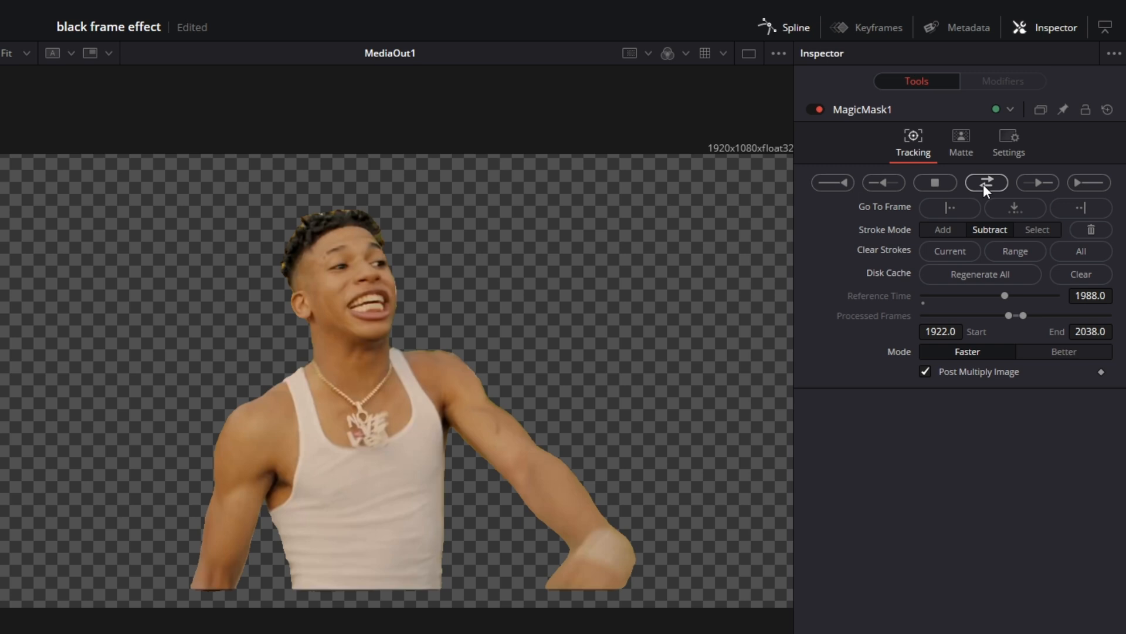
pyautogui.click(962, 147)
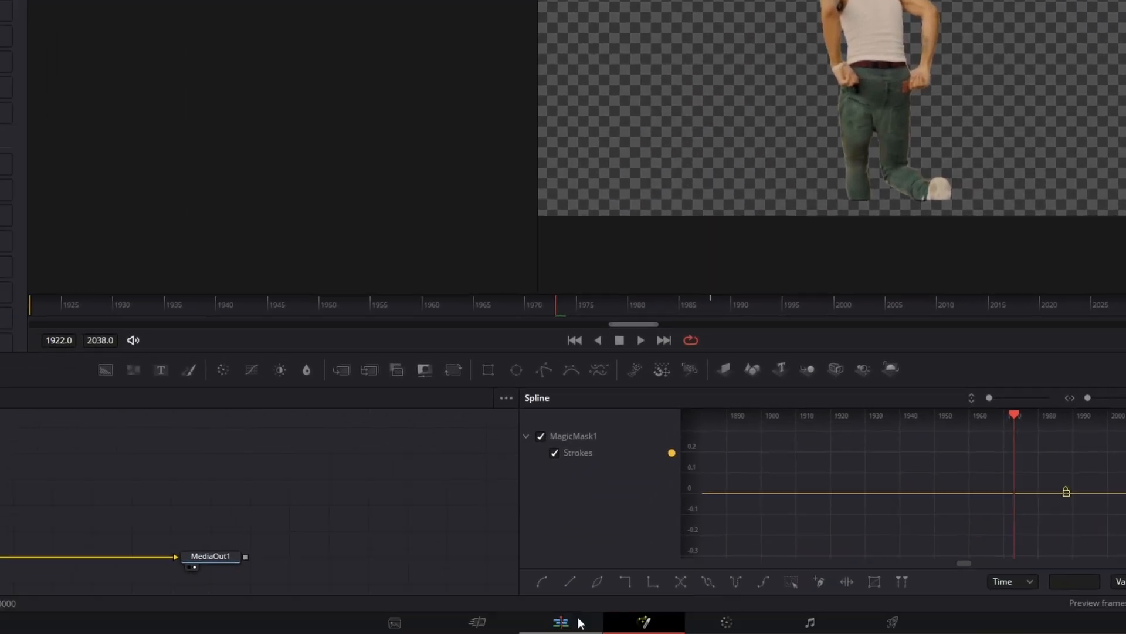
# Step: Return to the Edit page and move the masked copy along Video 2 past the end of the original short clip
pyautogui.click(579, 622)
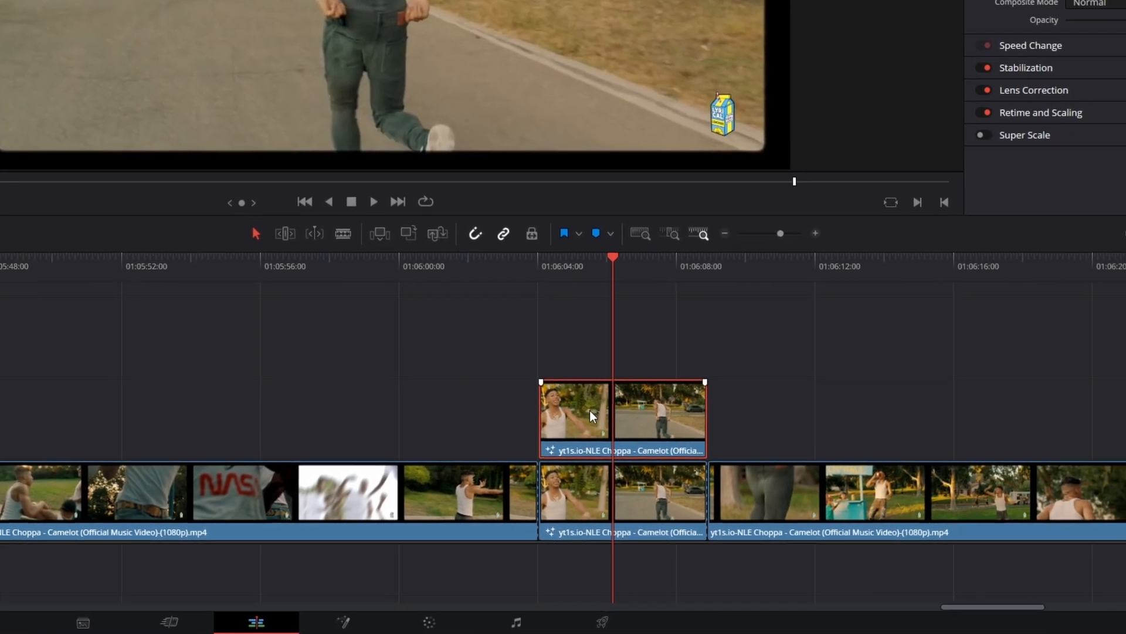
pyautogui.moveTo(590, 410); pyautogui.dragTo(759, 410)
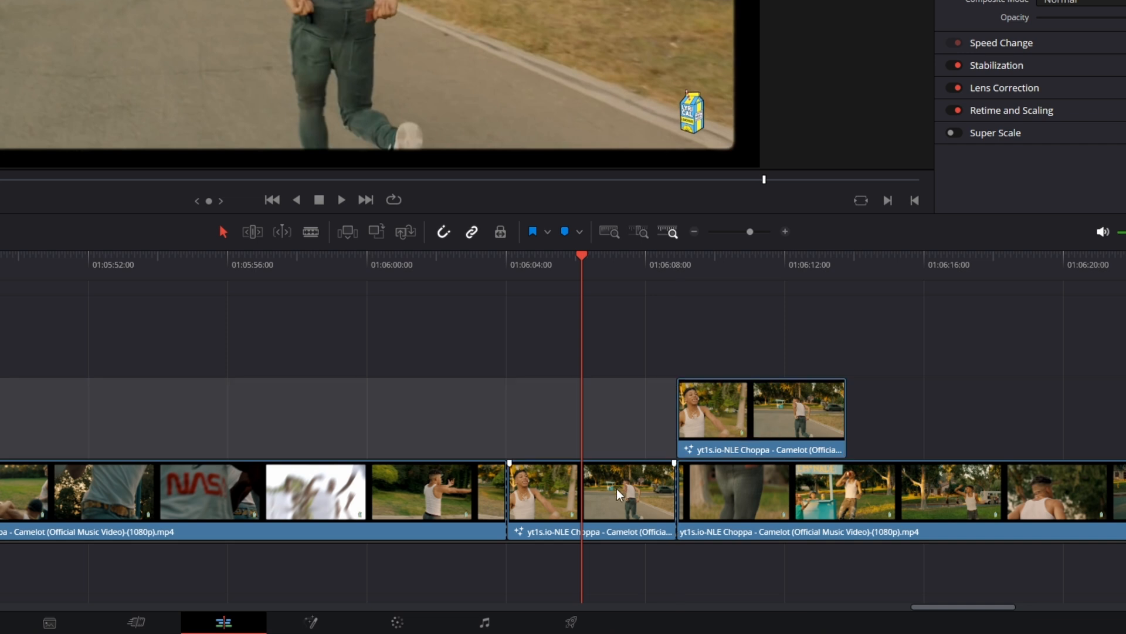
# Step: Open the original short clip on Video 1 in Fusion and merge a black Background node over MediaIn1
pyautogui.click(618, 483)
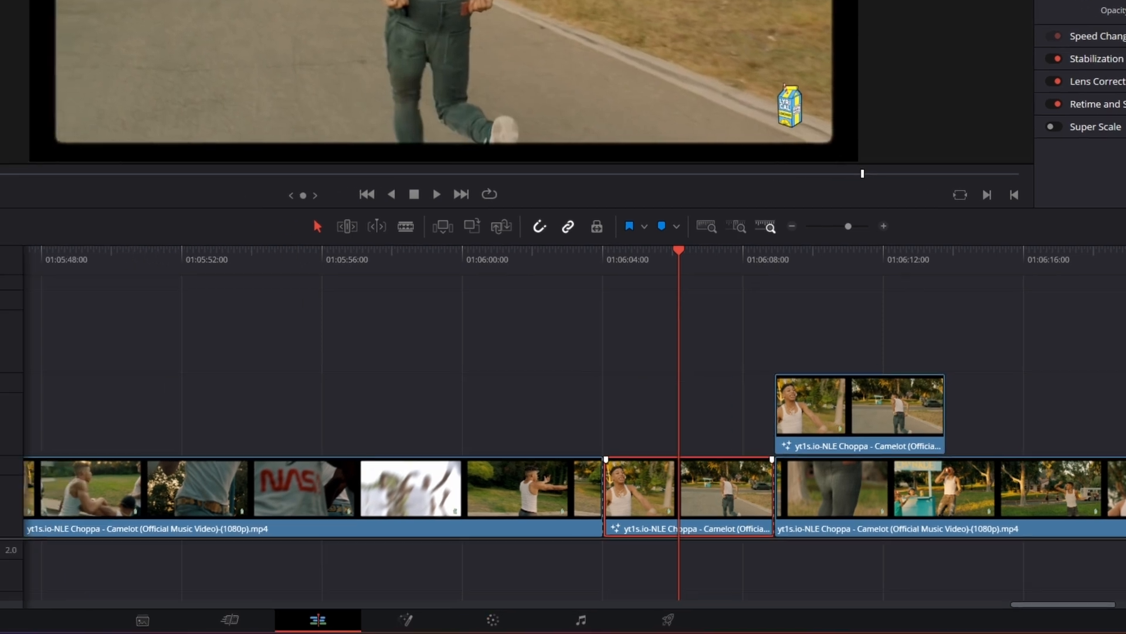
pyautogui.click(311, 621)
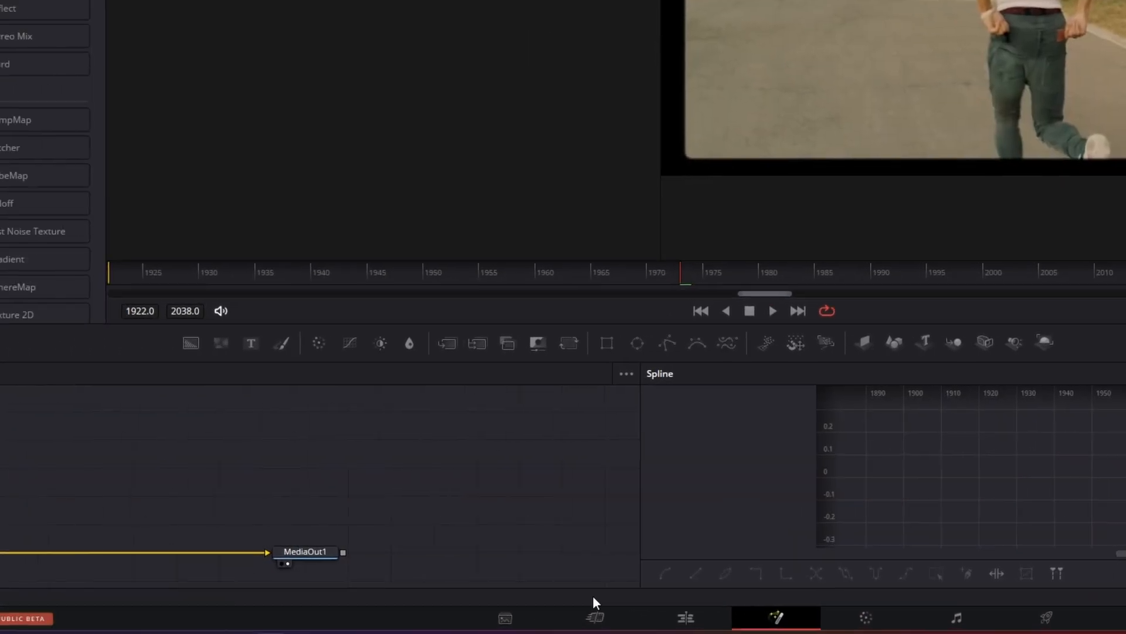
pyautogui.moveTo(205, 453); pyautogui.dragTo(96, 555)
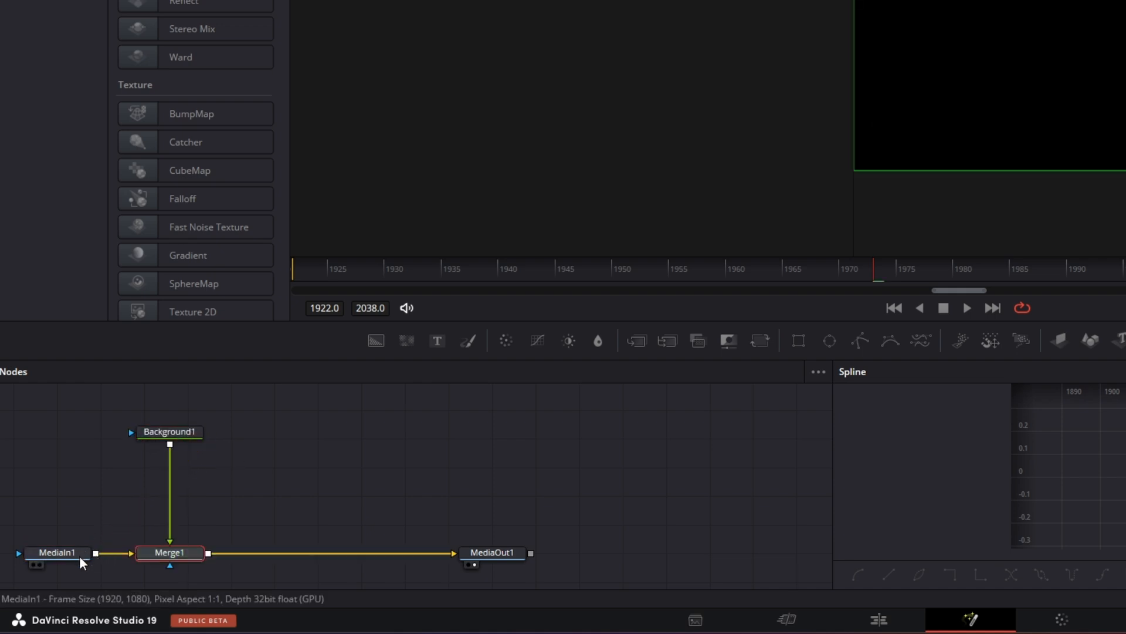
# Step: Add an inverted Rectangle mask to the Background node with soft edge 0.0531, width 0.618 and height 0.617
pyautogui.click(185, 433)
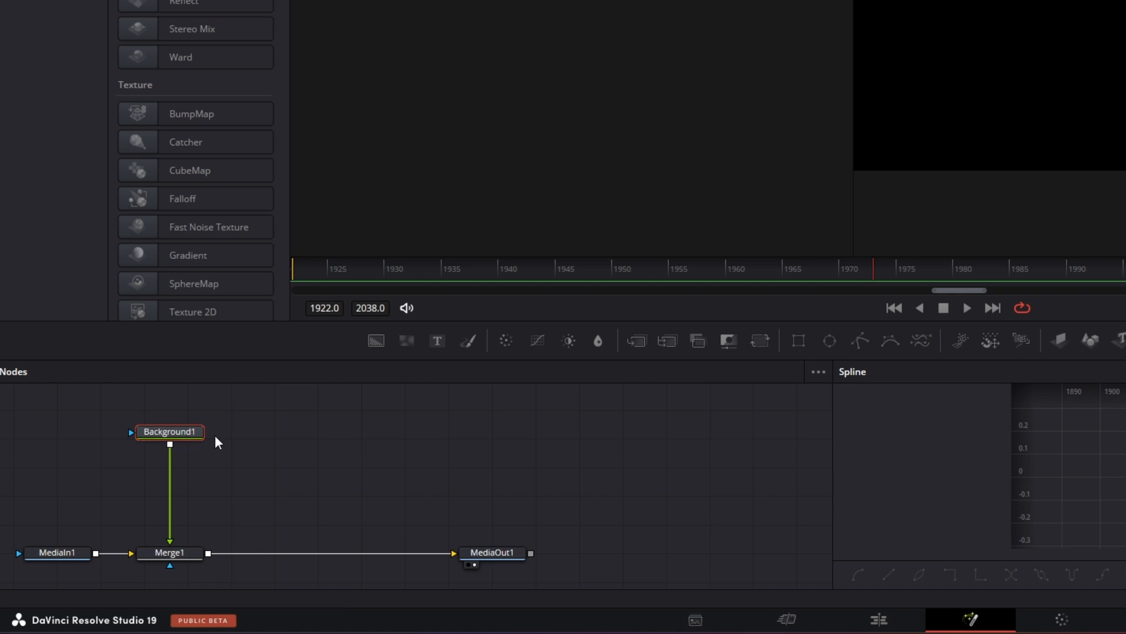
pyautogui.click(797, 343)
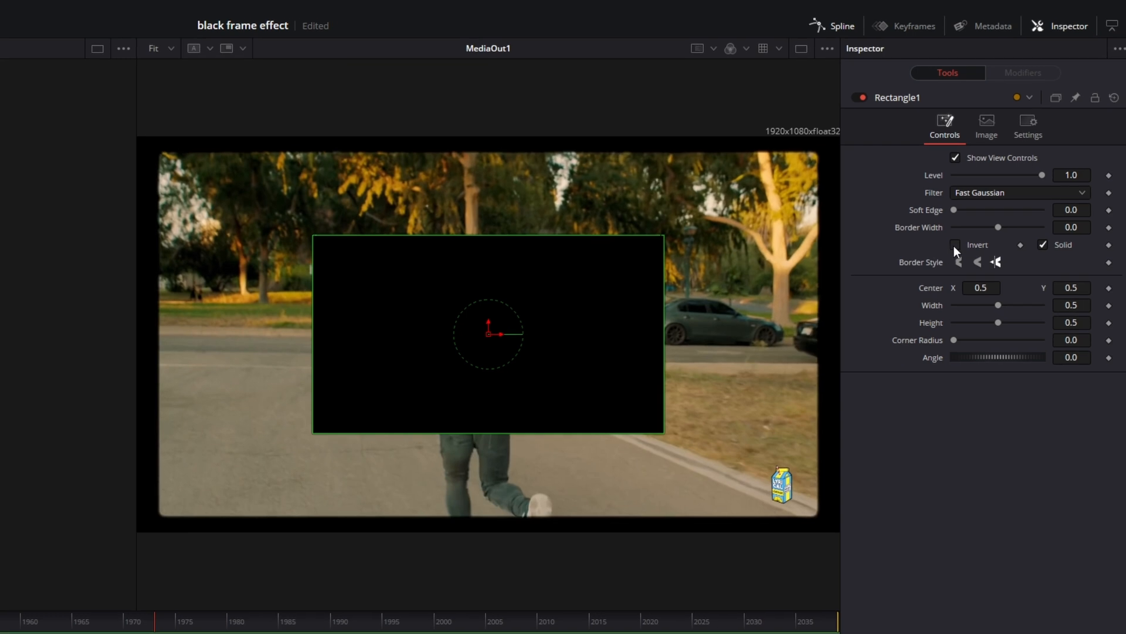
pyautogui.click(955, 244)
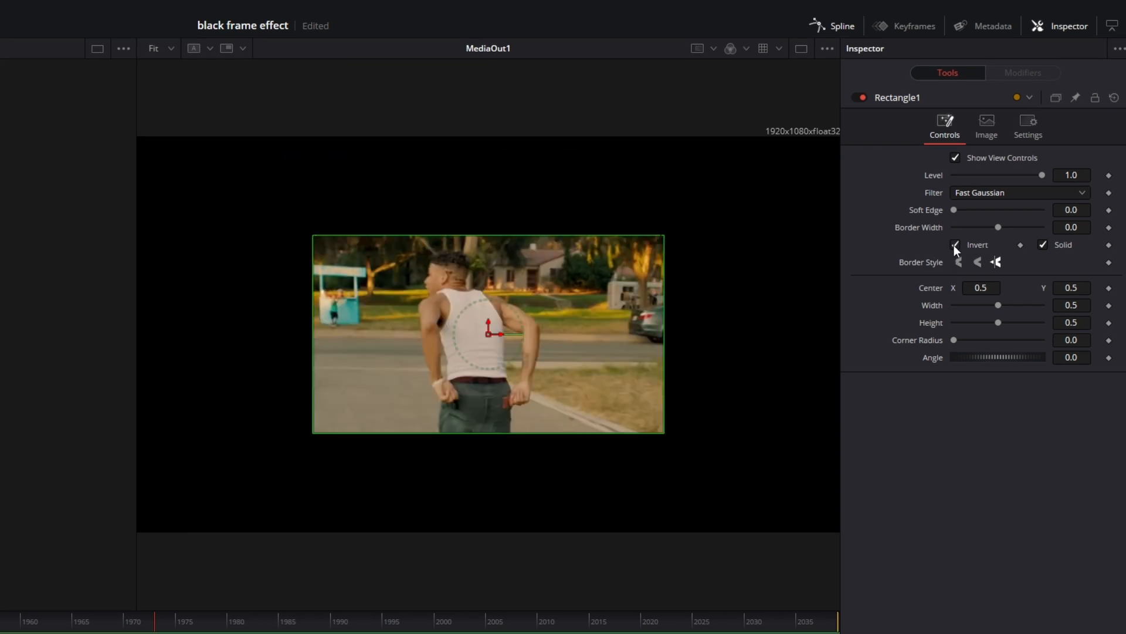
pyautogui.moveTo(1064, 211); pyautogui.dragTo(1076, 211)
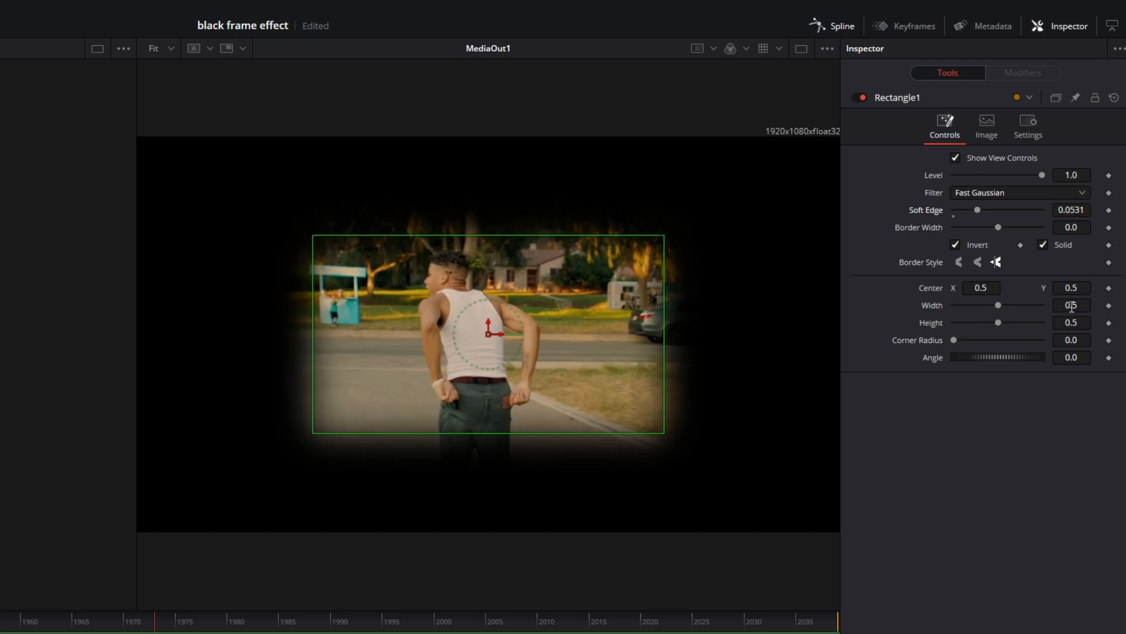
pyautogui.moveTo(1070, 305); pyautogui.dragTo(1088, 326)
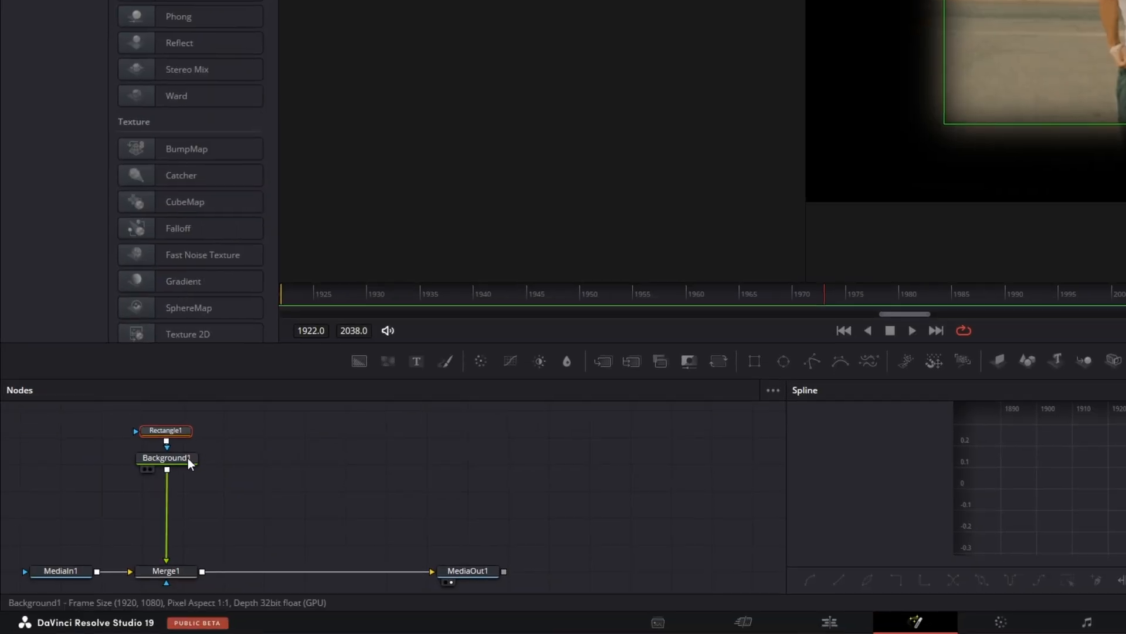
# Step: Add a Transform node after the Background node and set its size to 1.107
pyautogui.click(184, 457)
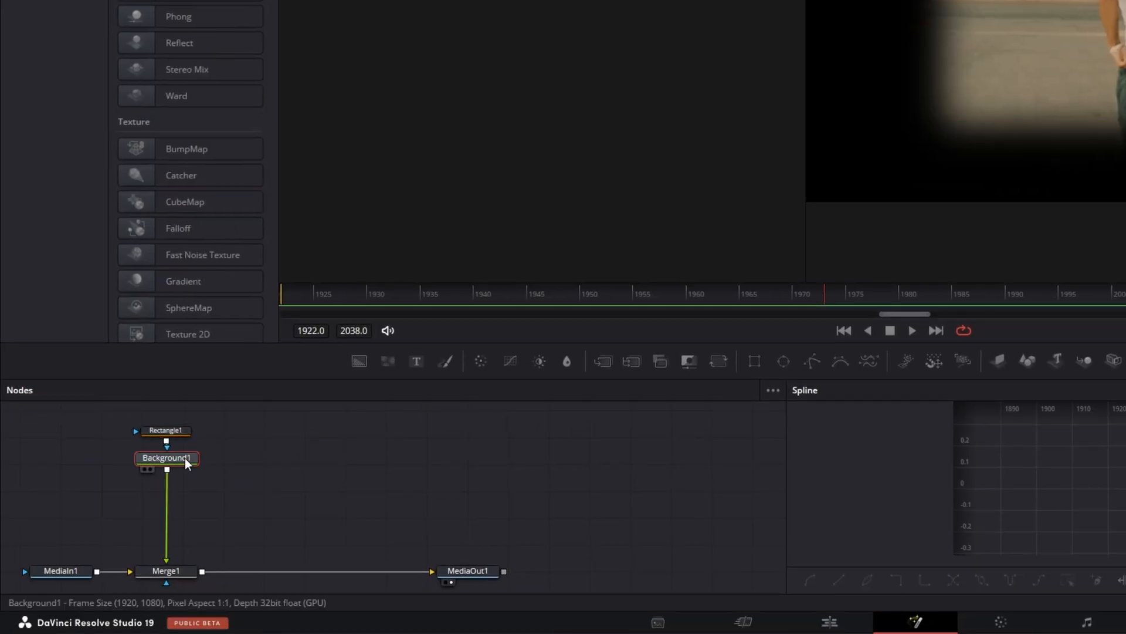
pyautogui.click(716, 360)
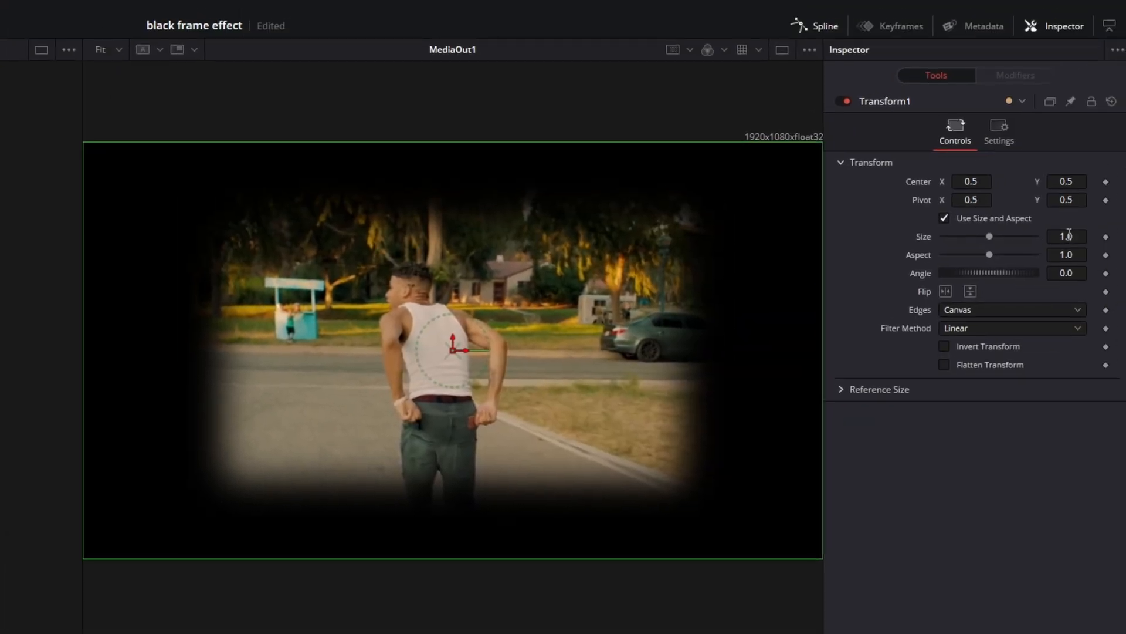
pyautogui.moveTo(1068, 236); pyautogui.dragTo(1089, 236)
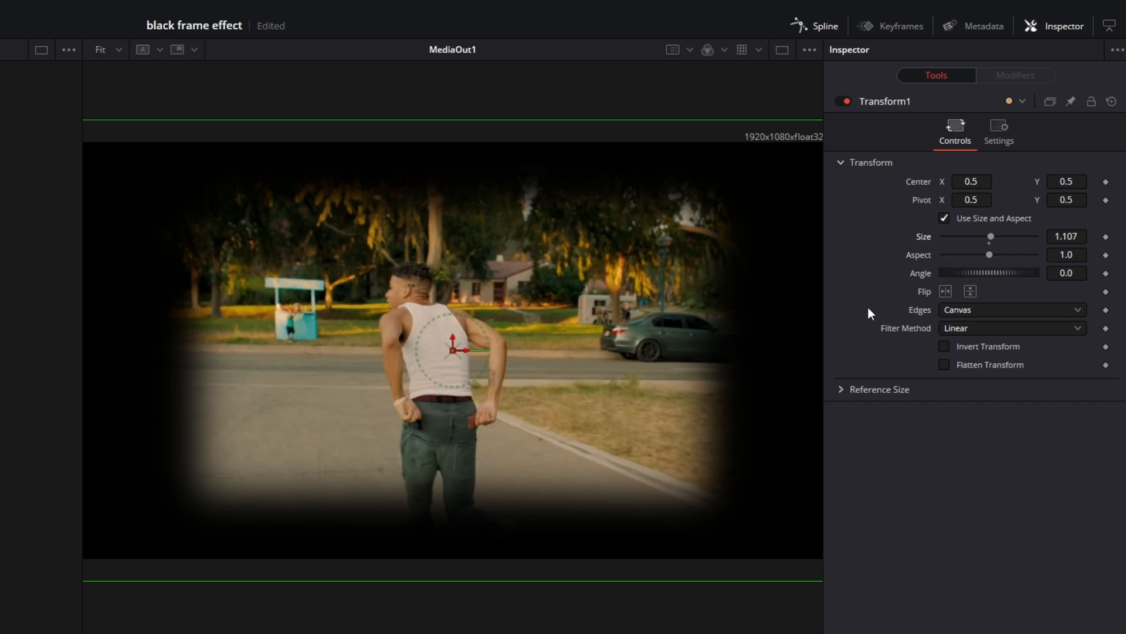
# Step: Add a Camera Shake (CShk) node after the Transform node
pyautogui.hotkey('shift', 'space')
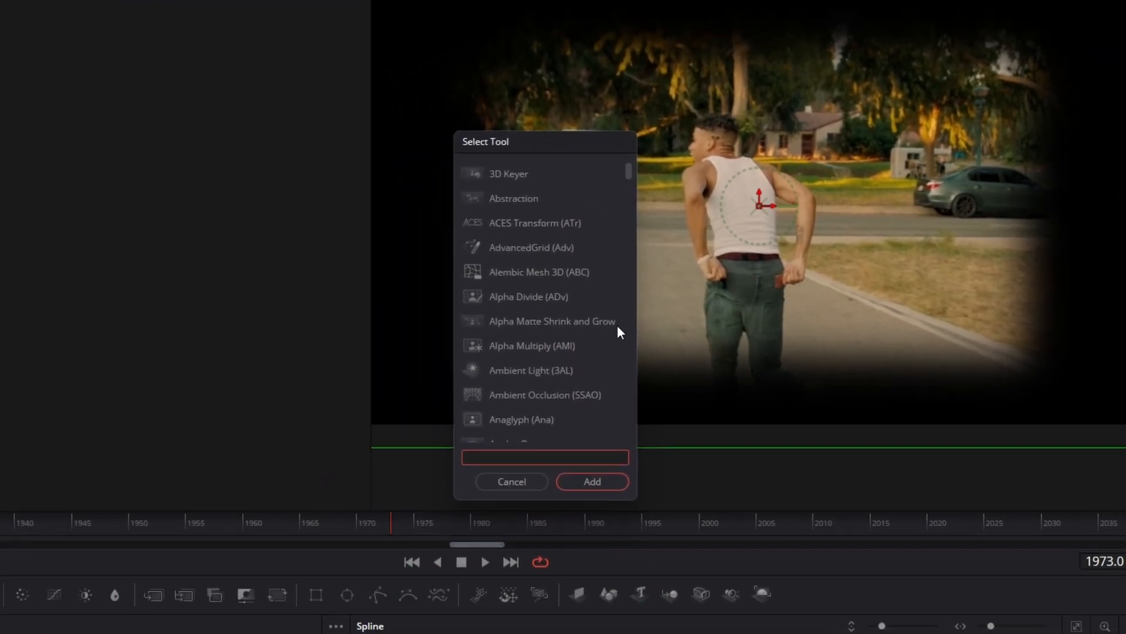
pyautogui.write('camera shake')
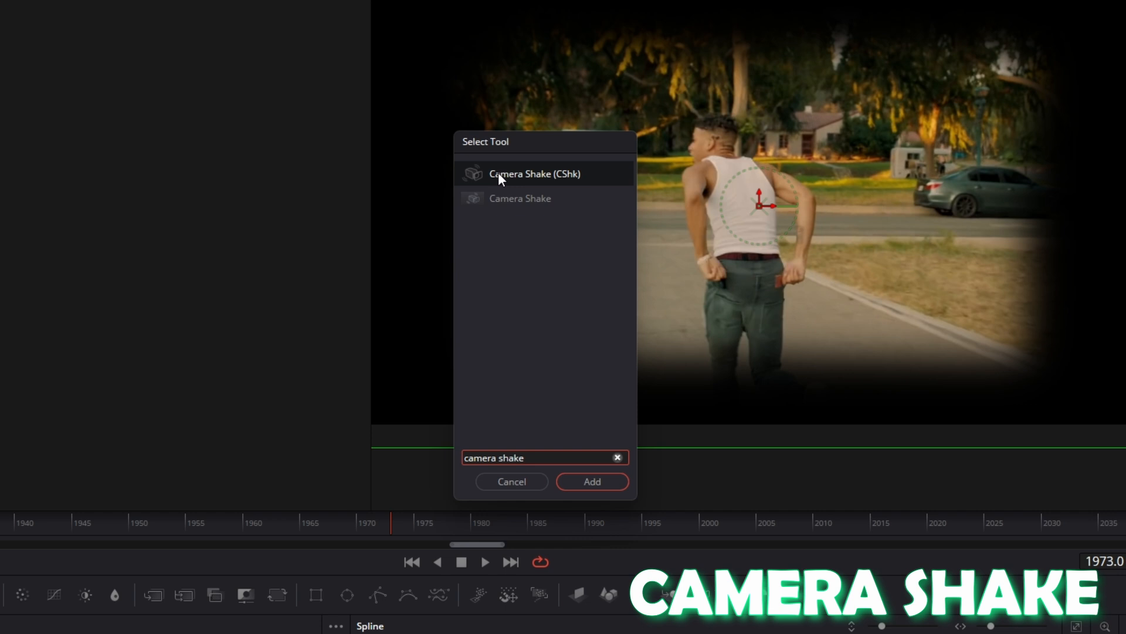
pyautogui.click(498, 174)
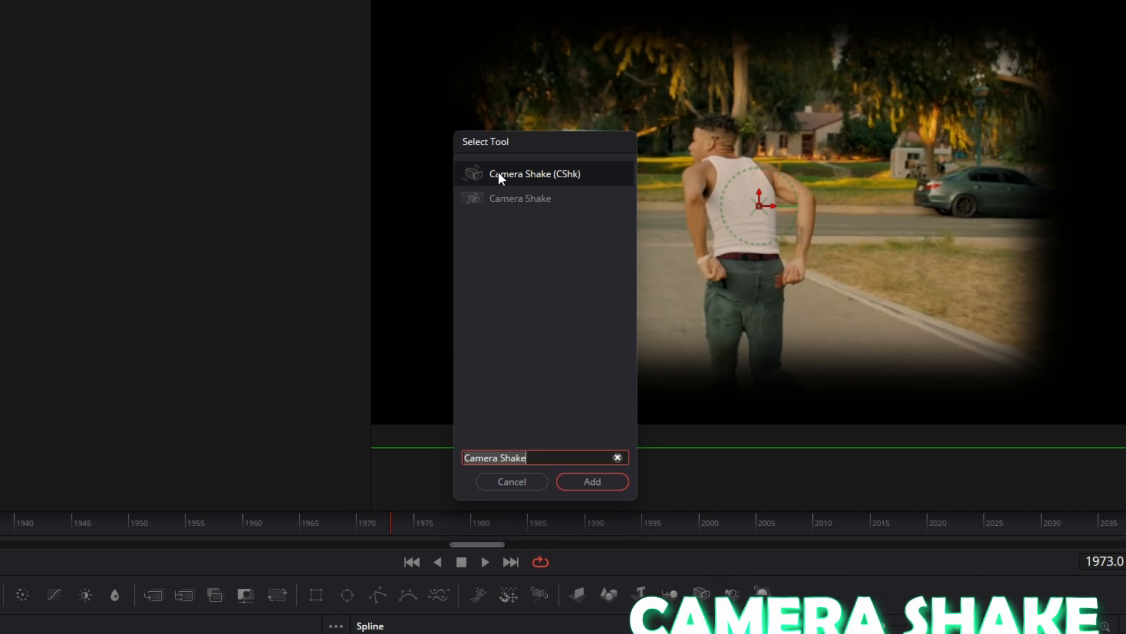
pyautogui.click(591, 481)
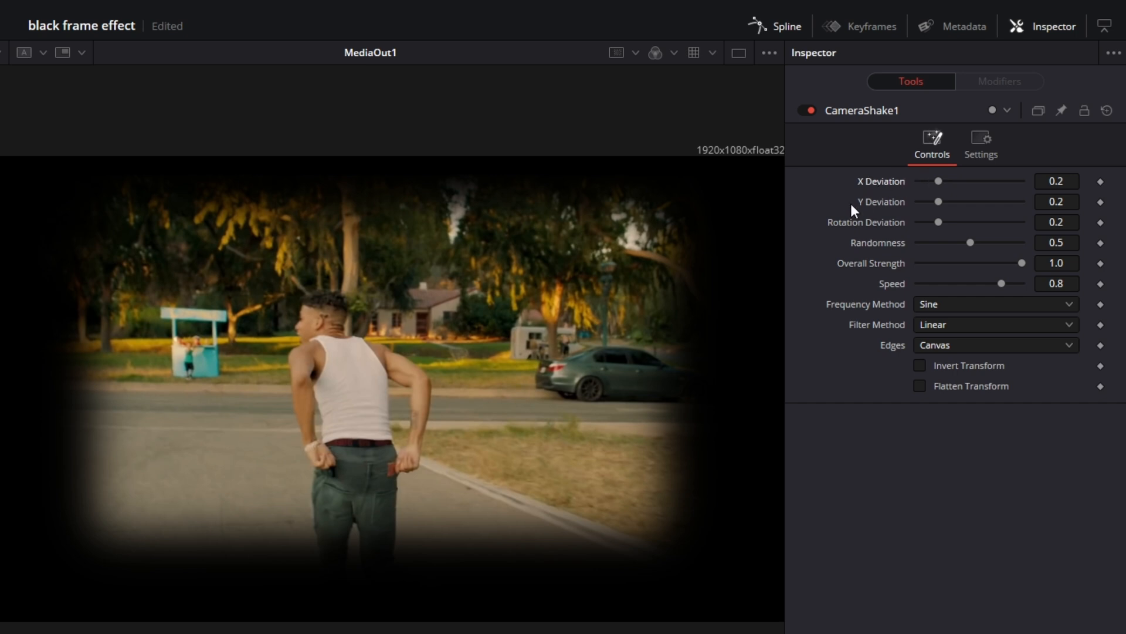
# Step: Set the camera shake's X deviation to 0.598 and Y deviation to 0.425, and lower its rotation deviation, overall strength and speed
pyautogui.moveTo(938, 181); pyautogui.dragTo(988, 182)
pyautogui.moveTo(939, 202); pyautogui.dragTo(962, 202)
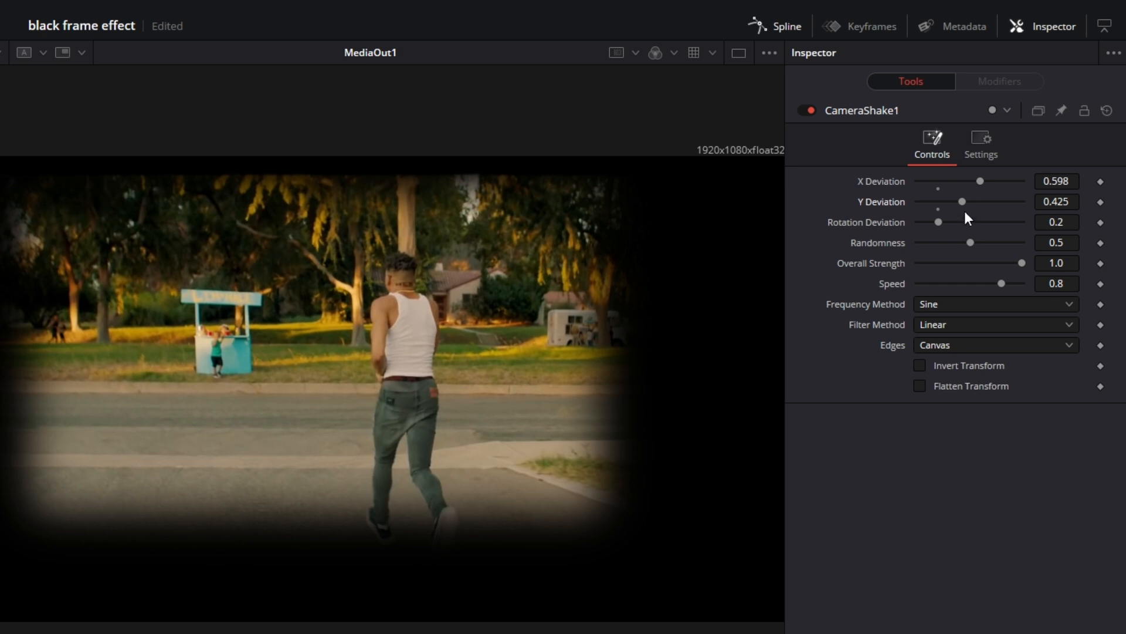
pyautogui.moveTo(937, 223); pyautogui.dragTo(926, 221)
pyautogui.moveTo(1022, 264); pyautogui.dragTo(935, 265)
pyautogui.moveTo(1001, 284); pyautogui.dragTo(928, 282)
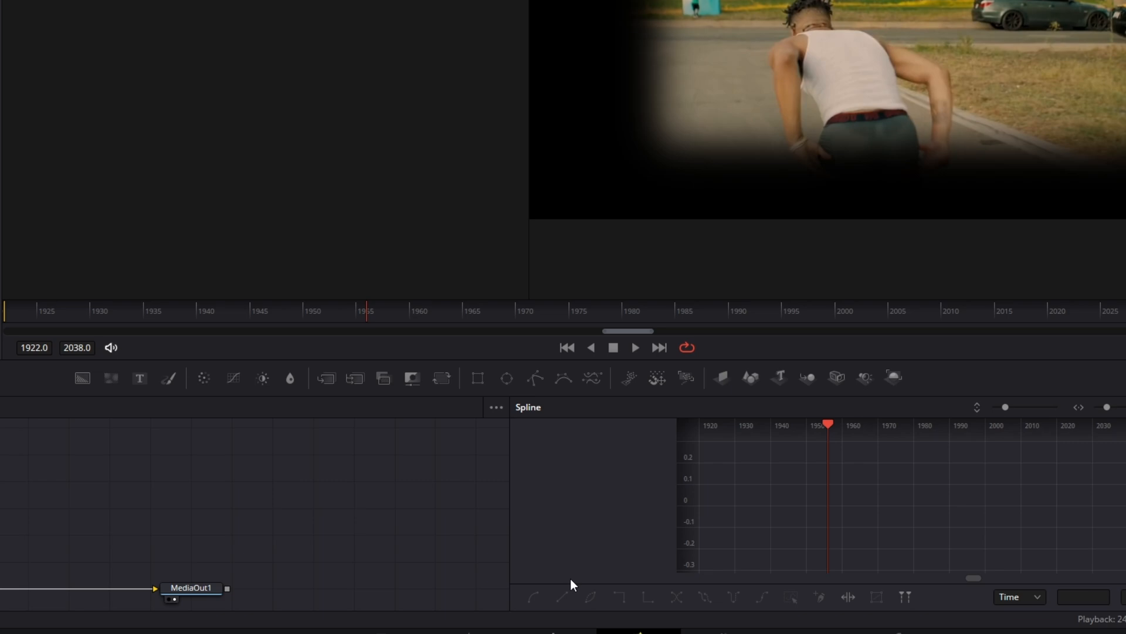
# Step: Return to the Edit page, move the masked copy back over the black-framed clip, and play the result from just before it
pyautogui.click(571, 618)
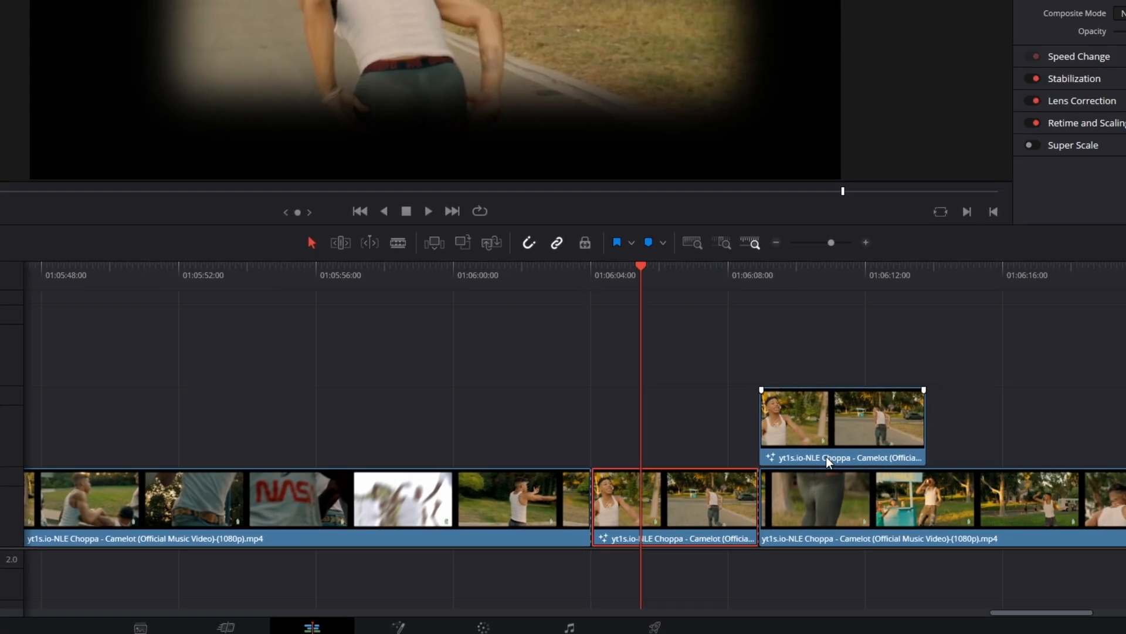
pyautogui.moveTo(836, 442); pyautogui.dragTo(667, 435)
pyautogui.moveTo(650, 435); pyautogui.dragTo(650, 435)
pyautogui.click(585, 282)
pyautogui.press('space')
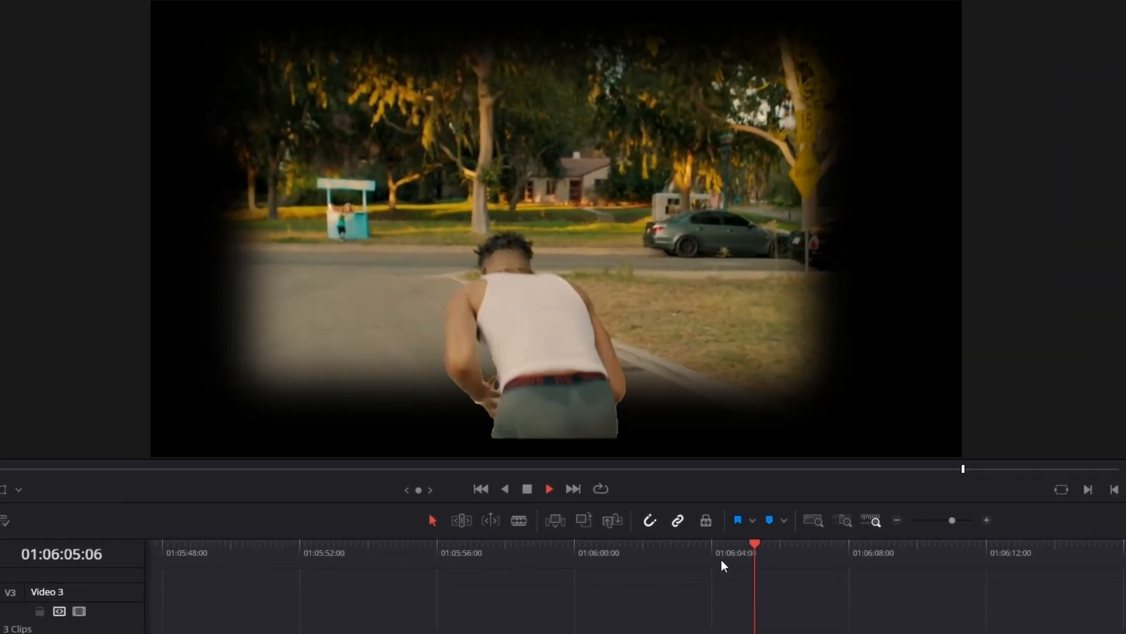
pyautogui.click(583, 284)
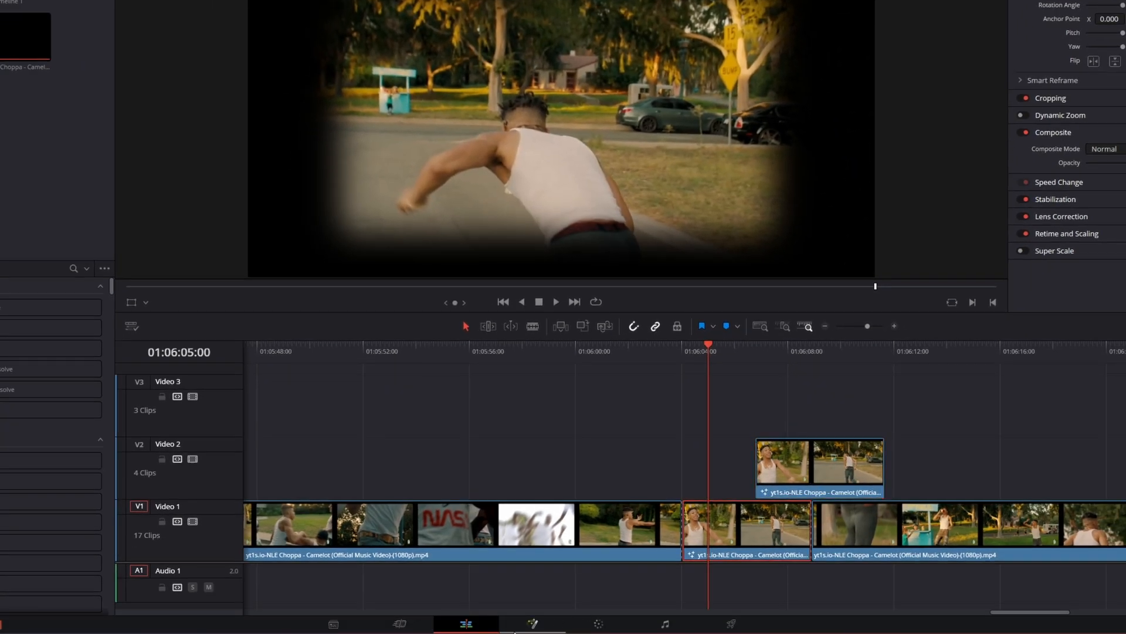
# Step: Open the black-framed clip on the Fusion page and reduce the rectangle mask's soft edge to its minimum
pyautogui.click(533, 624)
pyautogui.click(143, 457)
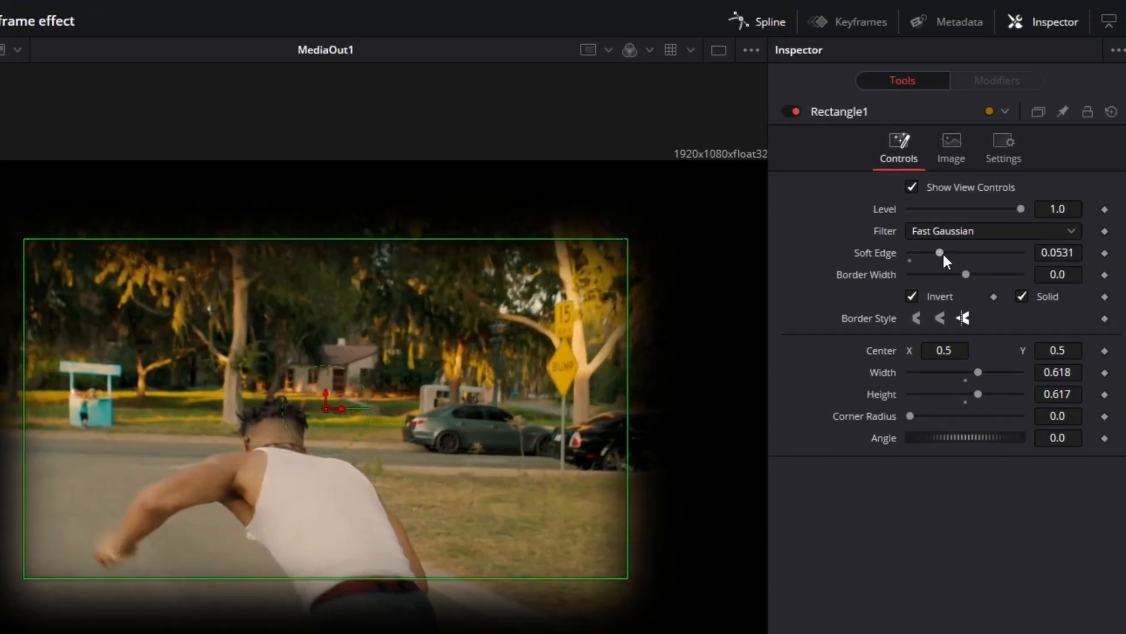
pyautogui.moveTo(943, 255); pyautogui.dragTo(875, 250)
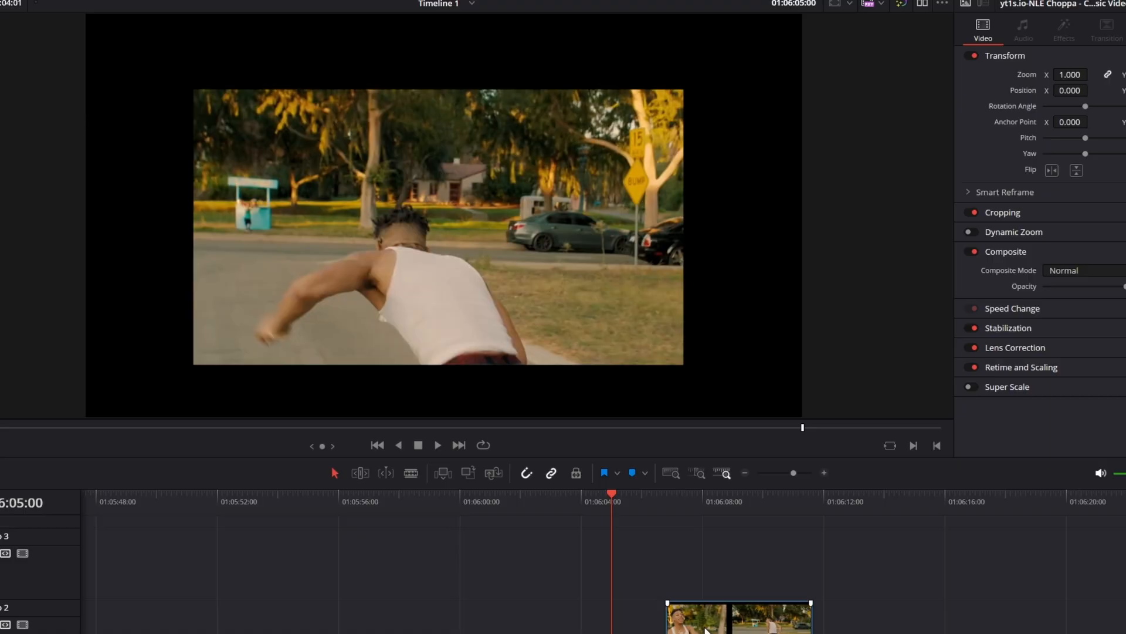
# Step: Move the masked copy back over the black-framed clip on Video 2 and play the sharp-edged result
pyautogui.moveTo(718, 624); pyautogui.dragTo(634, 623)
pyautogui.press('space')
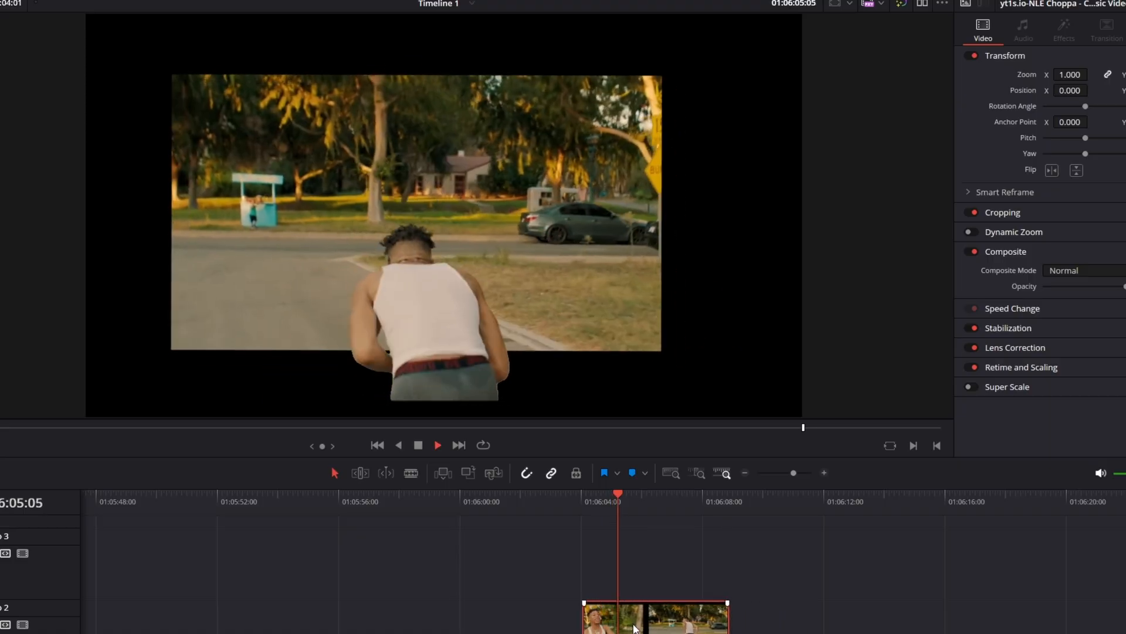
pyautogui.click(613, 503)
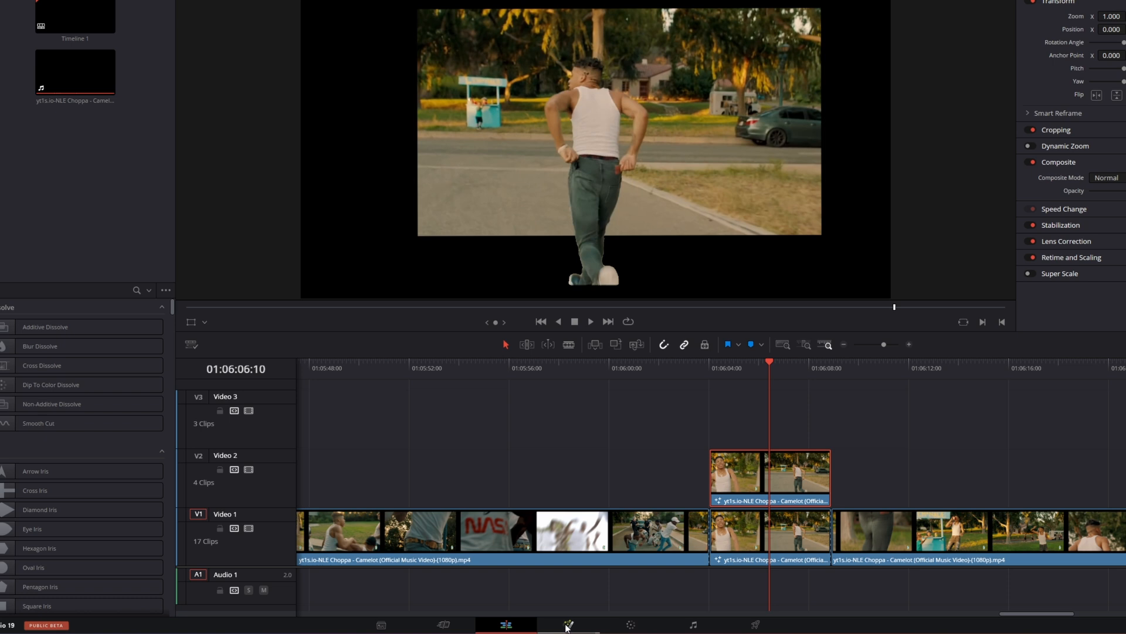
# Step: Open the masked copy on the Fusion page and add a Shadow node to it
pyautogui.click(568, 625)
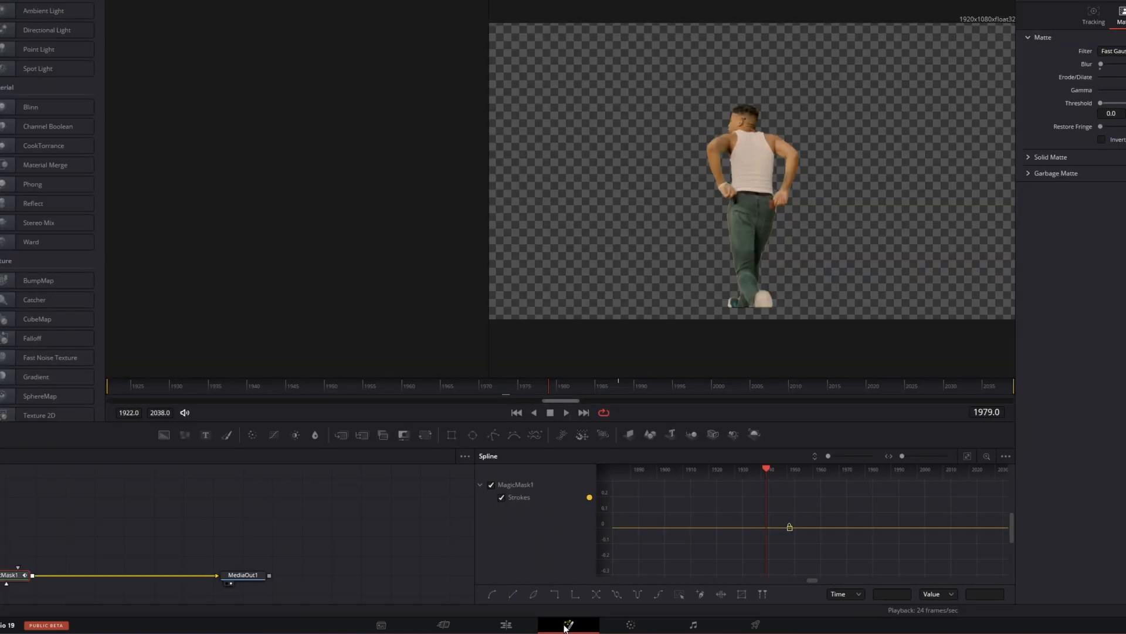
pyautogui.hotkey('shift', 'space')
pyautogui.write('Camera Shake')
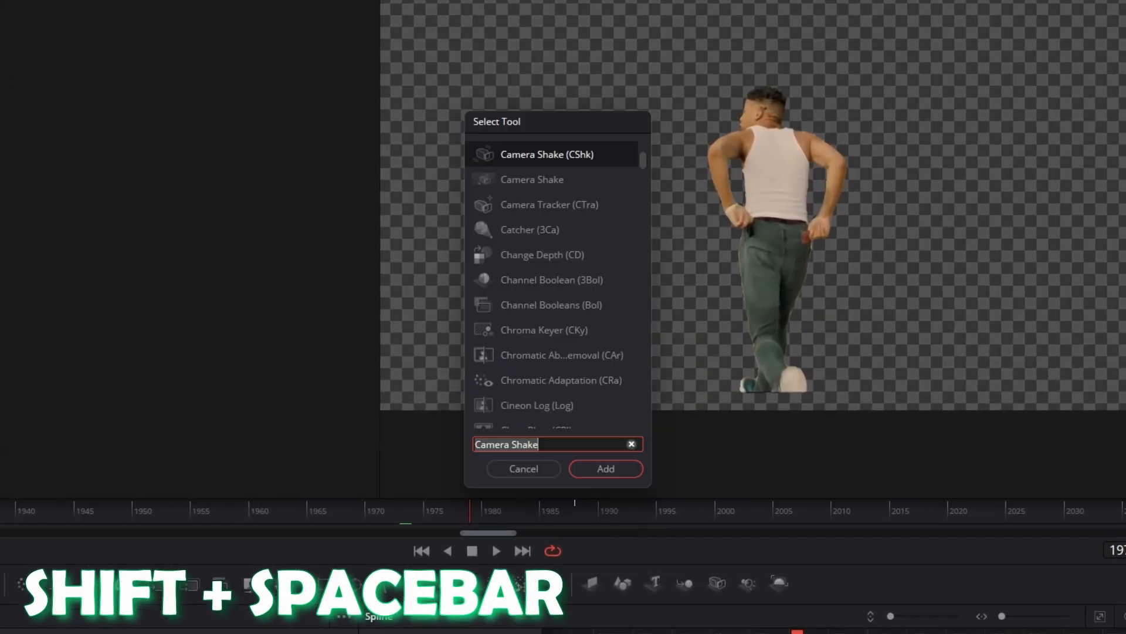
pyautogui.write('shadow')
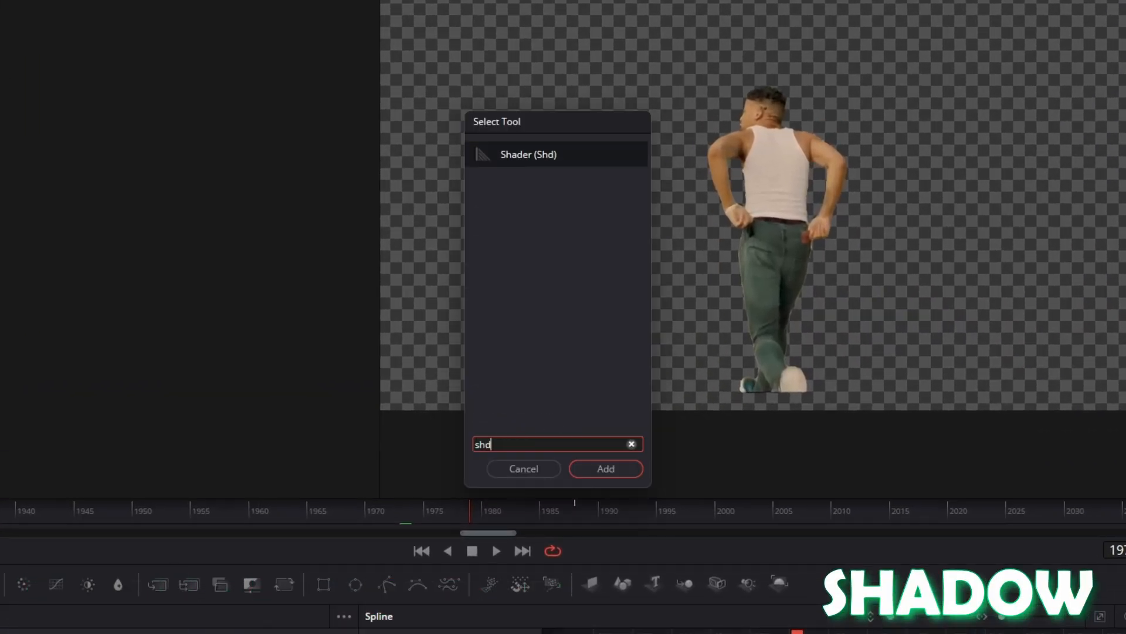
pyautogui.click(593, 470)
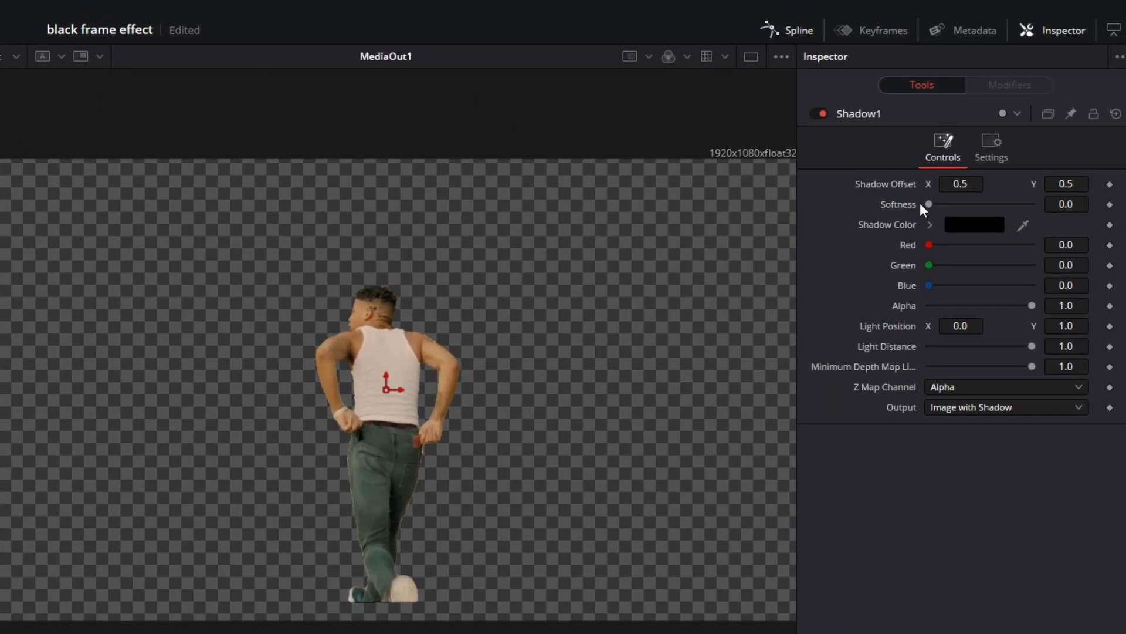
# Step: Increase the shadow's softness and change its color to a bright yellow-orange glow, finishing on the Edit page
pyautogui.moveTo(928, 204); pyautogui.dragTo(1108, 216)
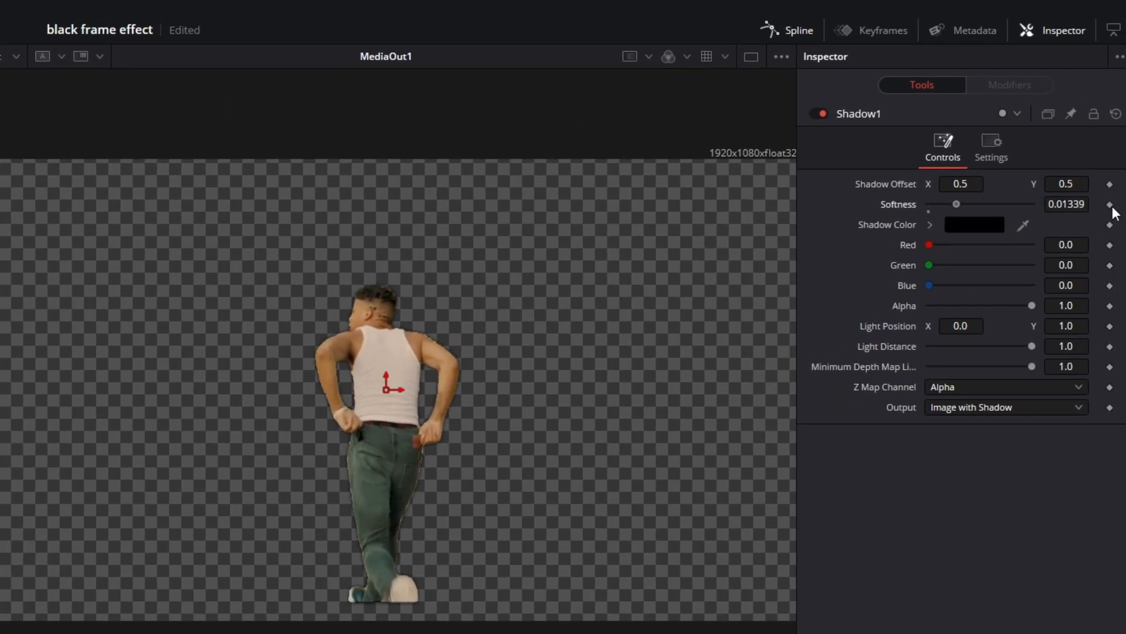
pyautogui.click(978, 226)
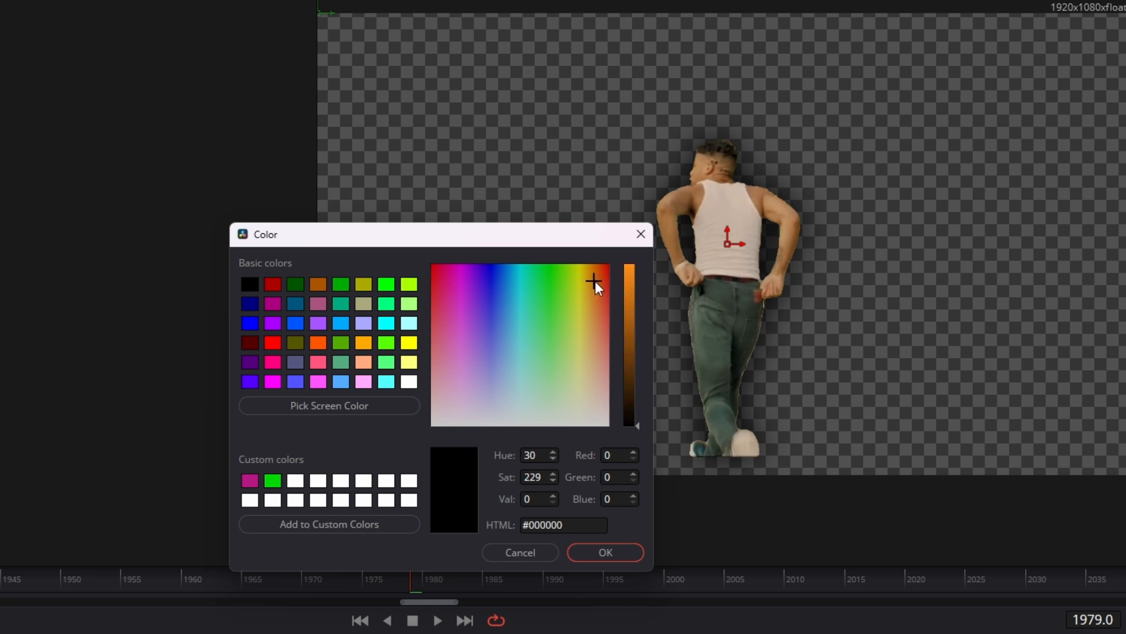
pyautogui.click(595, 280)
pyautogui.click(637, 264)
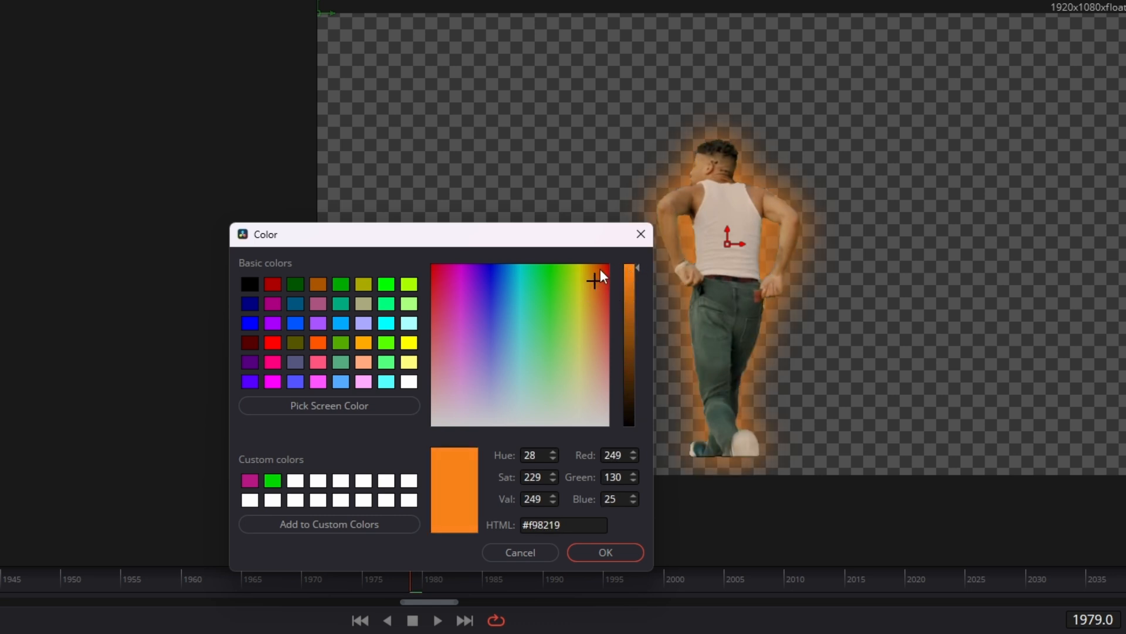
pyautogui.moveTo(600, 269)
pyautogui.mouseDown()
pyautogui.moveTo(579, 281)
pyautogui.moveTo(589, 284)
pyautogui.mouseUp()
pyautogui.click(613, 552)
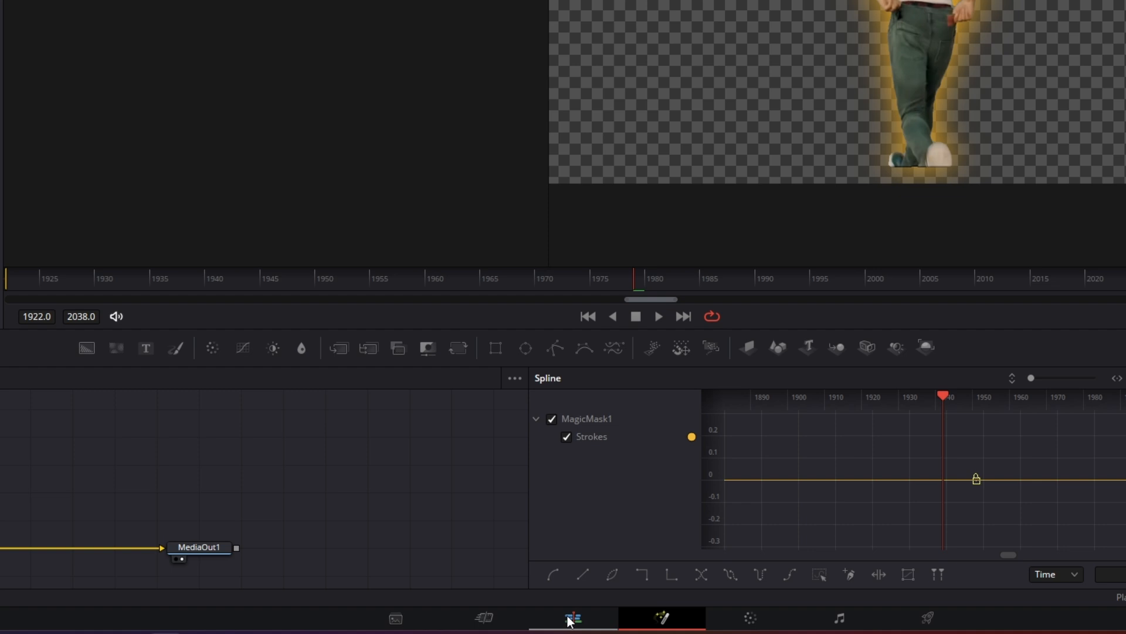
pyautogui.click(572, 616)
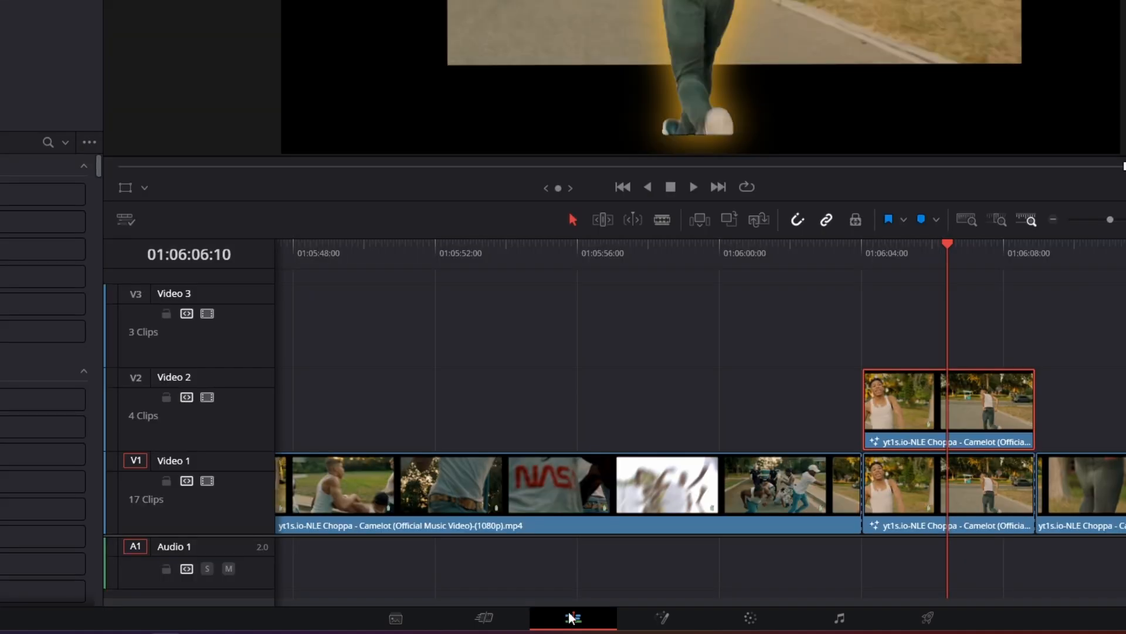